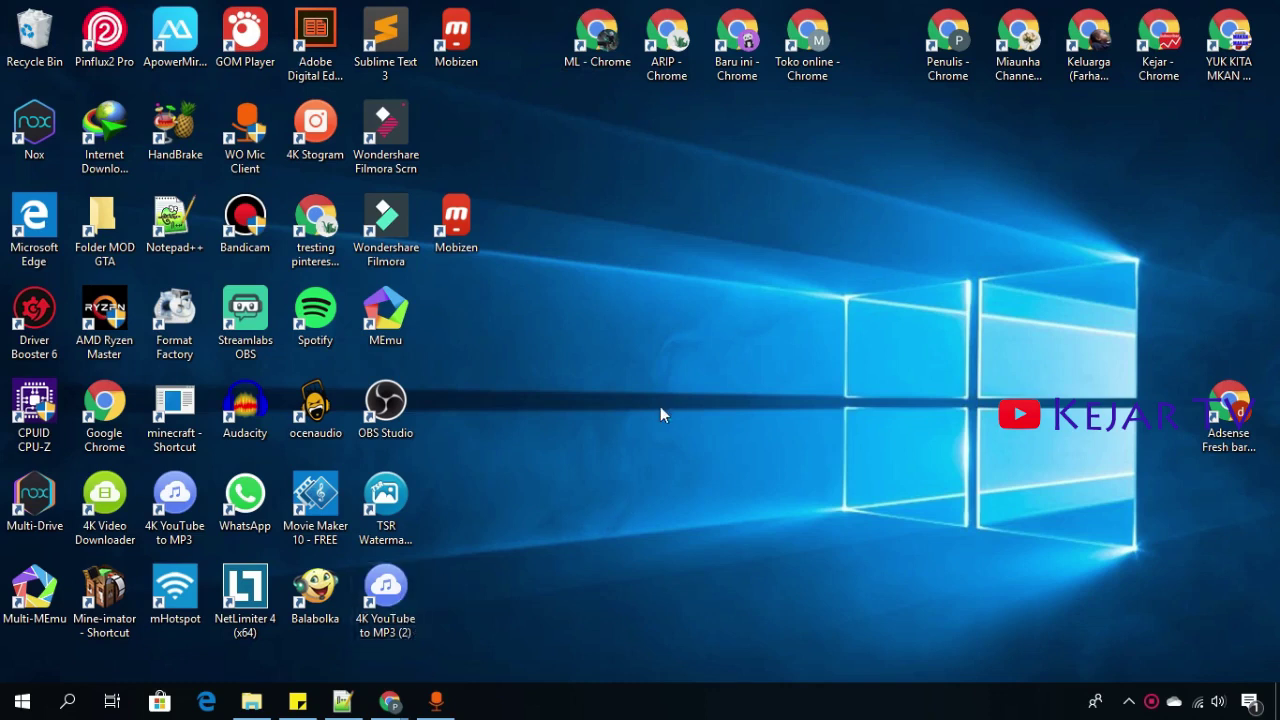
Bring Chrome forward and add Custom Cursor via 'Tambahkan ke Chrome', confirming 'Add extension'
{"action": "right_click", "coordinate": [616, 248]}
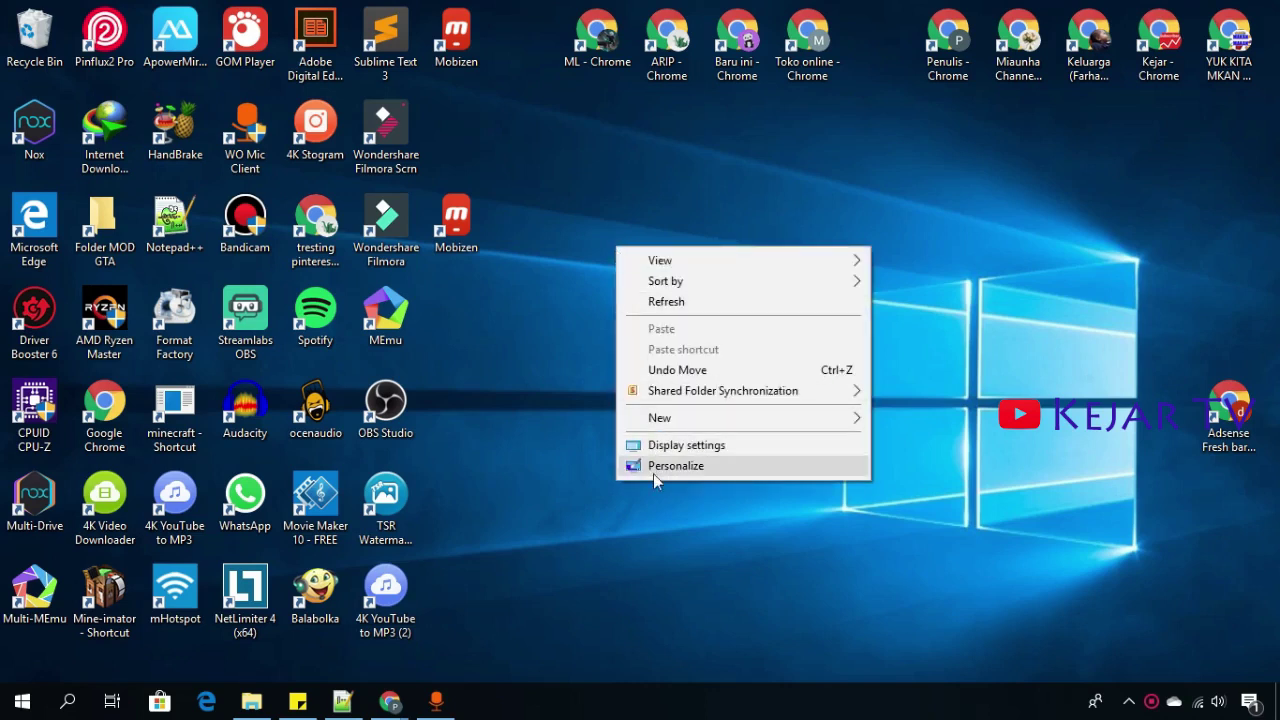
{"action": "left_click", "coordinate": [493, 436]}
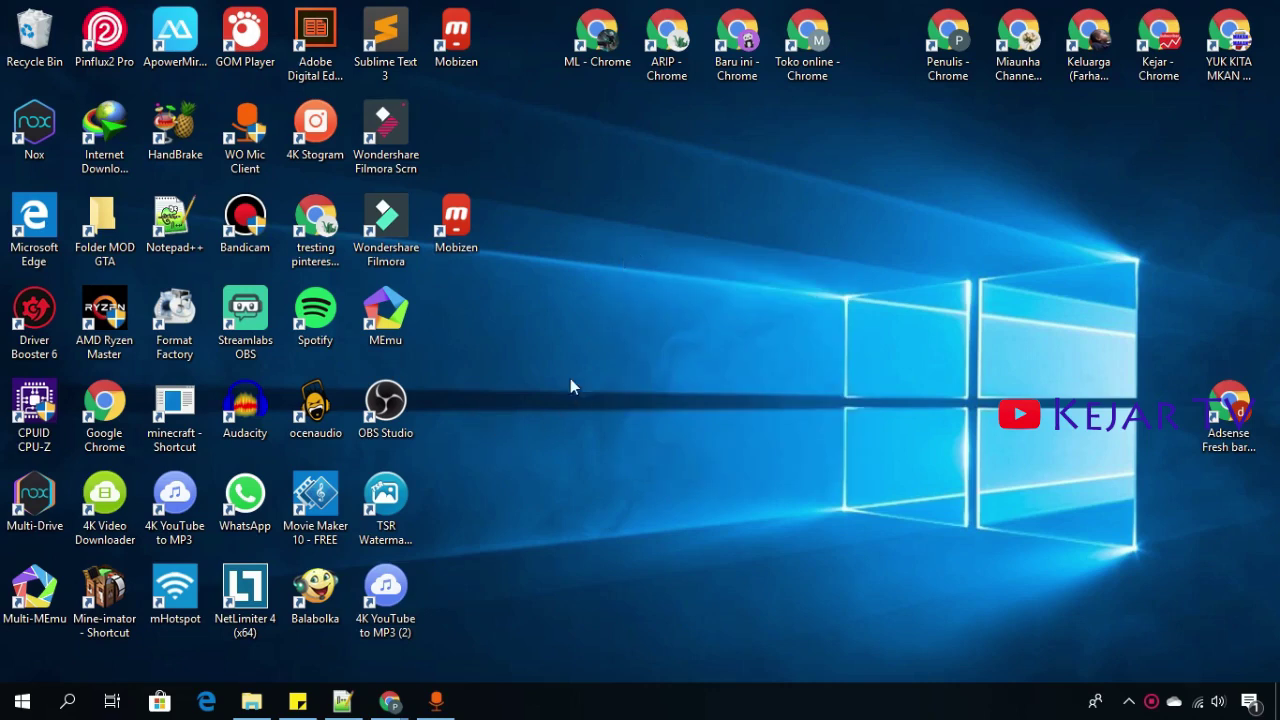
{"action": "mouse_move", "coordinate": [399, 712]}
{"action": "left_click", "coordinate": [500, 640]}
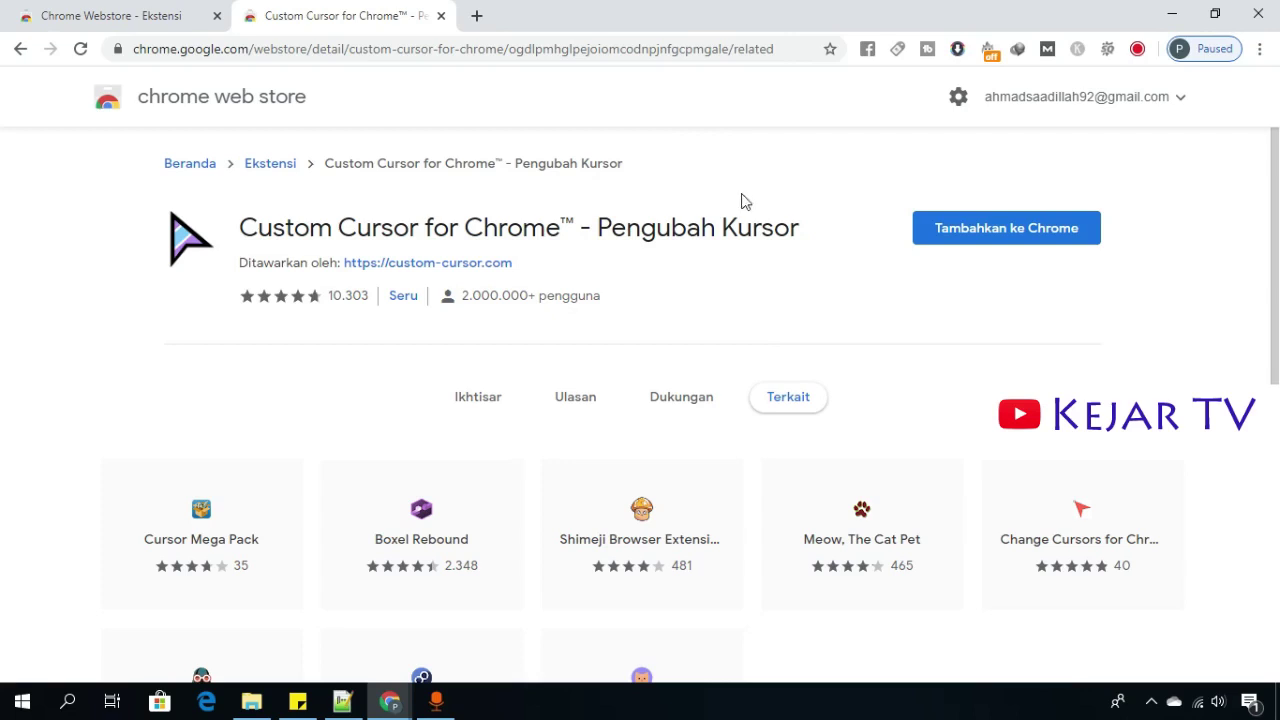
{"action": "left_click", "coordinate": [988, 240]}
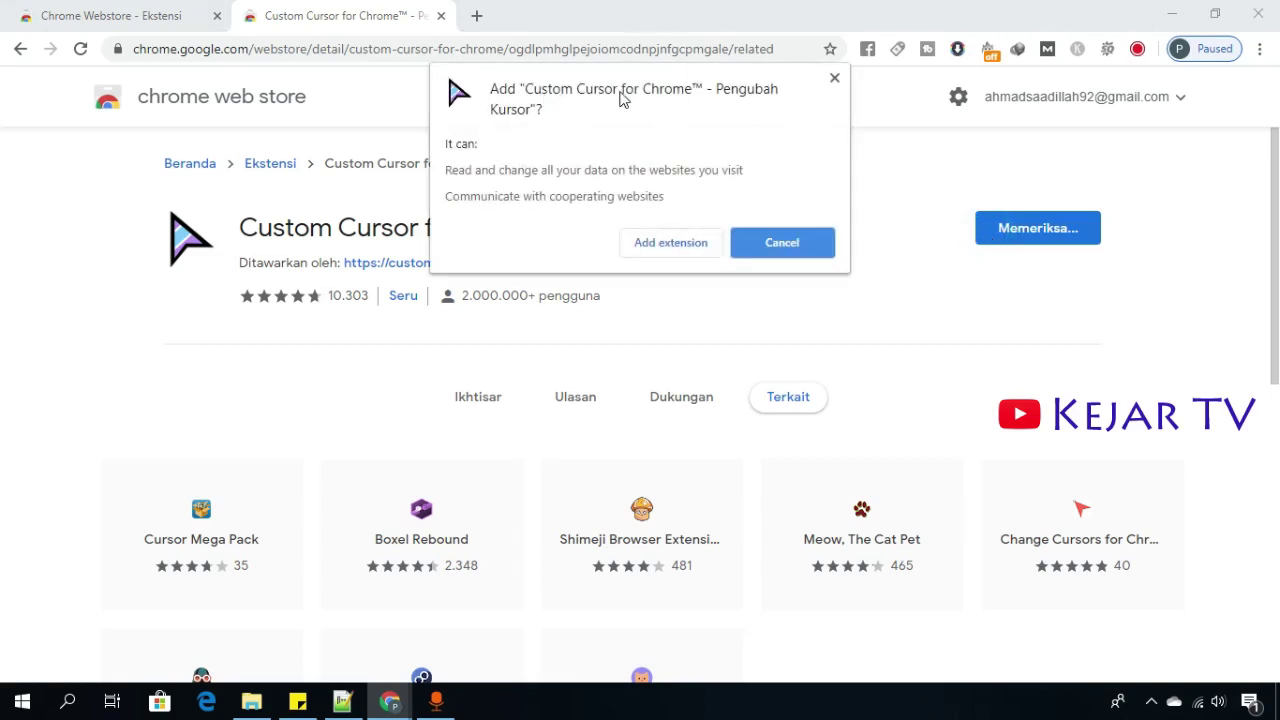
{"action": "left_click", "coordinate": [667, 243]}
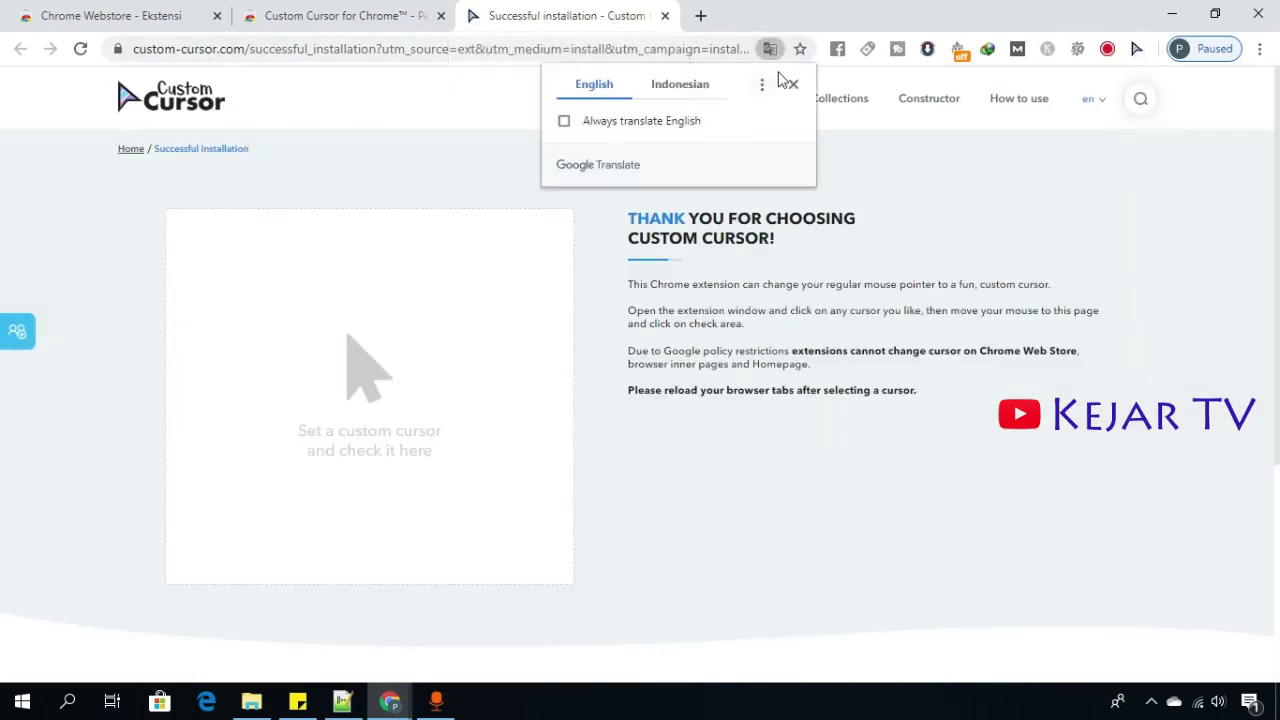
Dismiss the translate offer and open the Custom Cursor popup, scrolling its packs down to Sport
{"action": "left_click", "coordinate": [790, 83]}
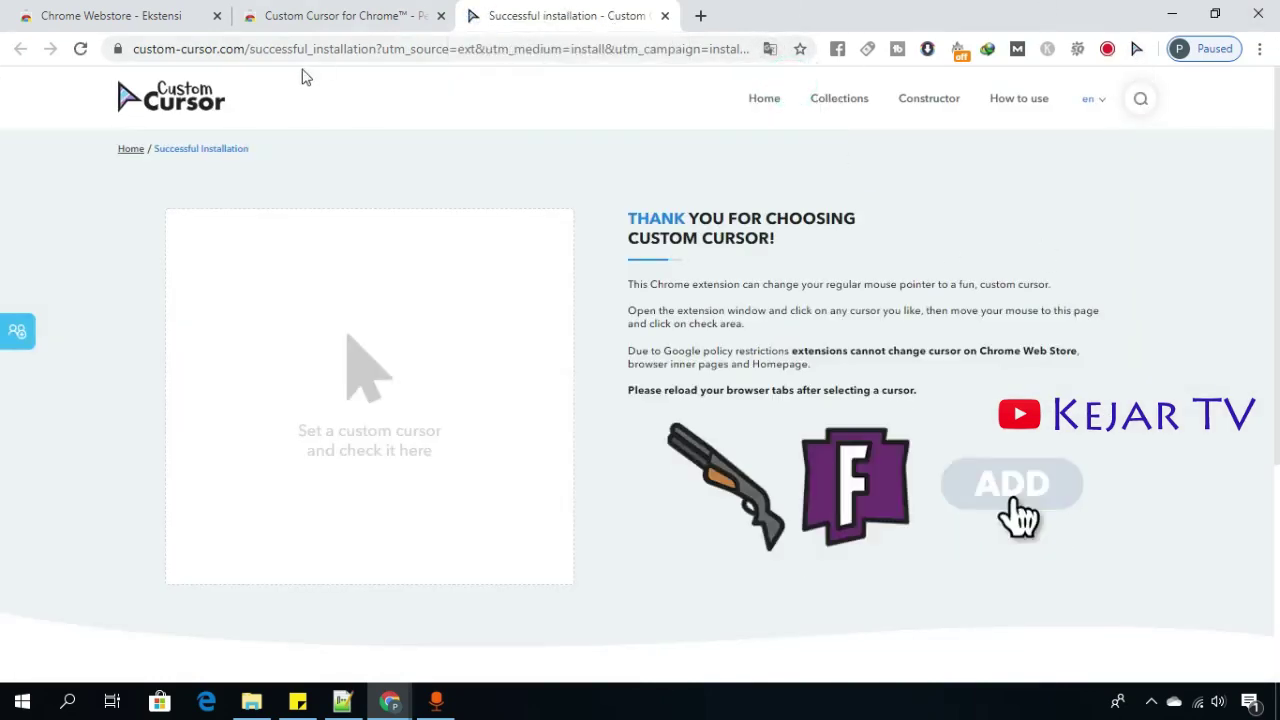
{"action": "scroll", "coordinate": [541, 450], "scroll_direction": "down", "scroll_amount": 3}
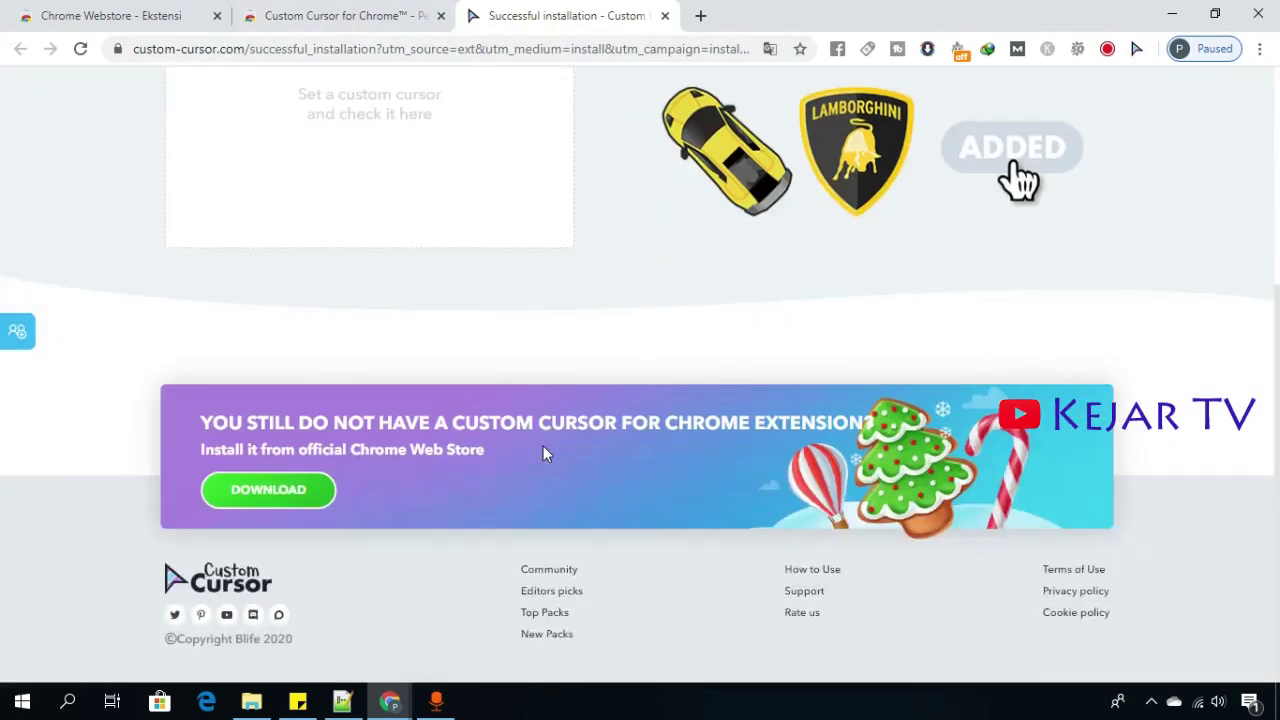
{"action": "scroll", "coordinate": [543, 450], "scroll_direction": "up", "scroll_amount": 3}
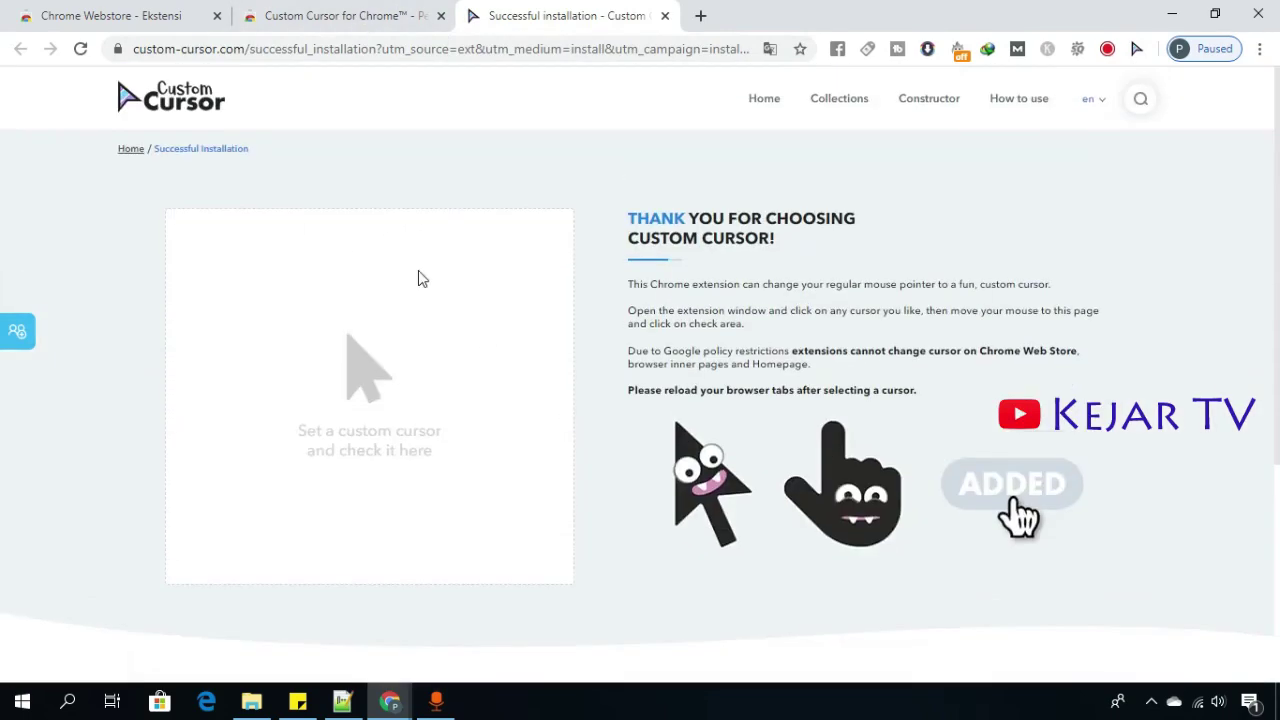
{"action": "left_click", "coordinate": [1136, 50]}
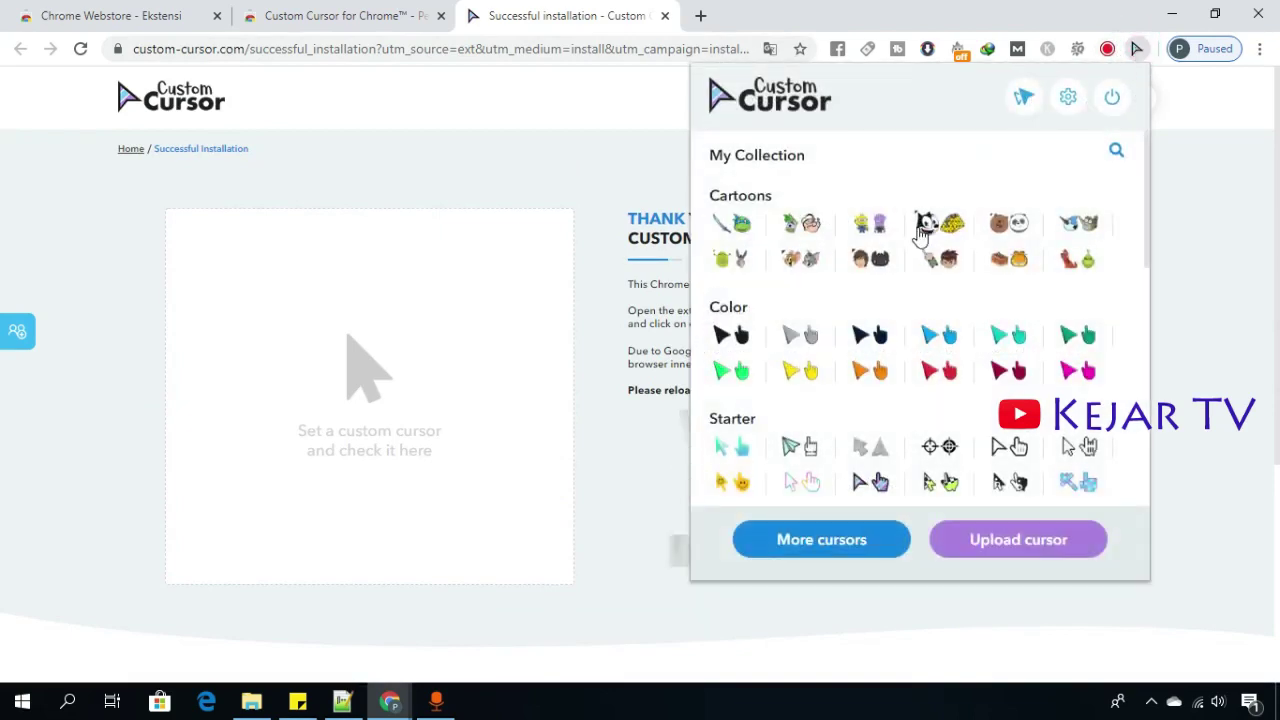
{"action": "scroll", "coordinate": [921, 233], "scroll_direction": "down", "scroll_amount": 1}
{"action": "scroll", "coordinate": [921, 233], "scroll_direction": "down", "scroll_amount": 2}
{"action": "scroll", "coordinate": [921, 233], "scroll_direction": "down", "scroll_amount": 2}
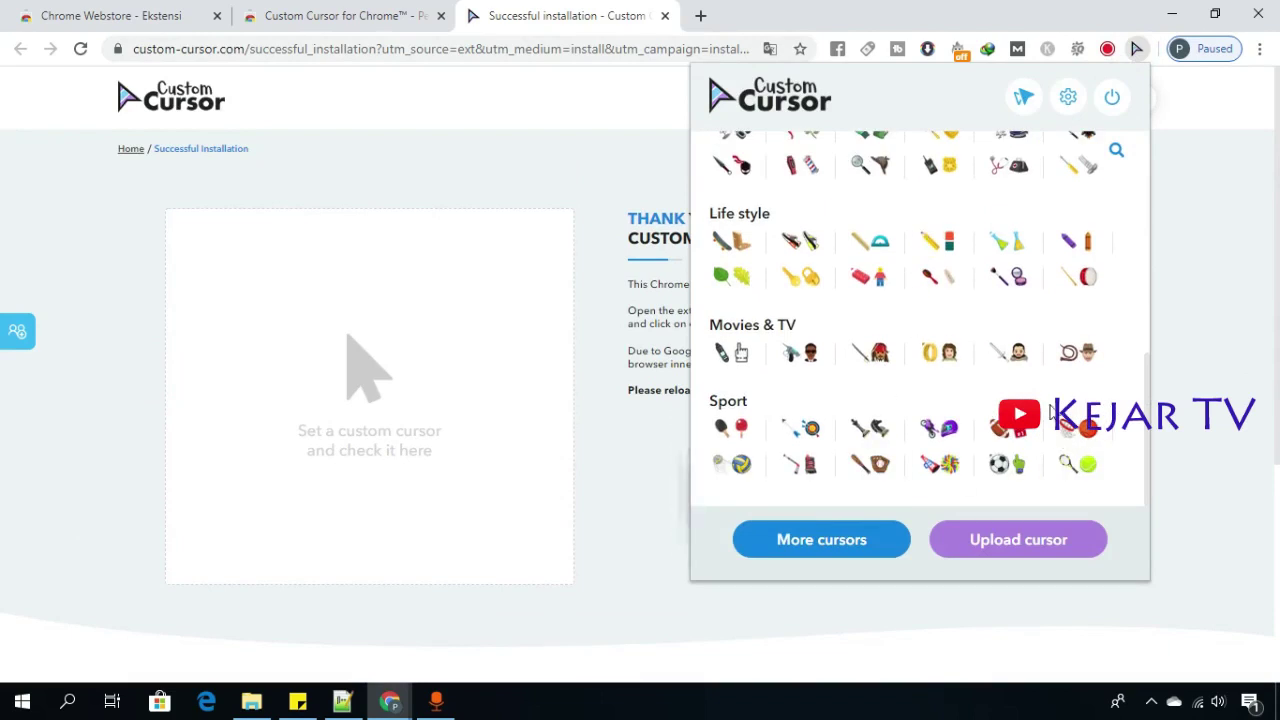
Go to More cursors and add the Minecraft Iron Pickaxe and Diamond Ore pack
{"action": "left_click", "coordinate": [815, 541]}
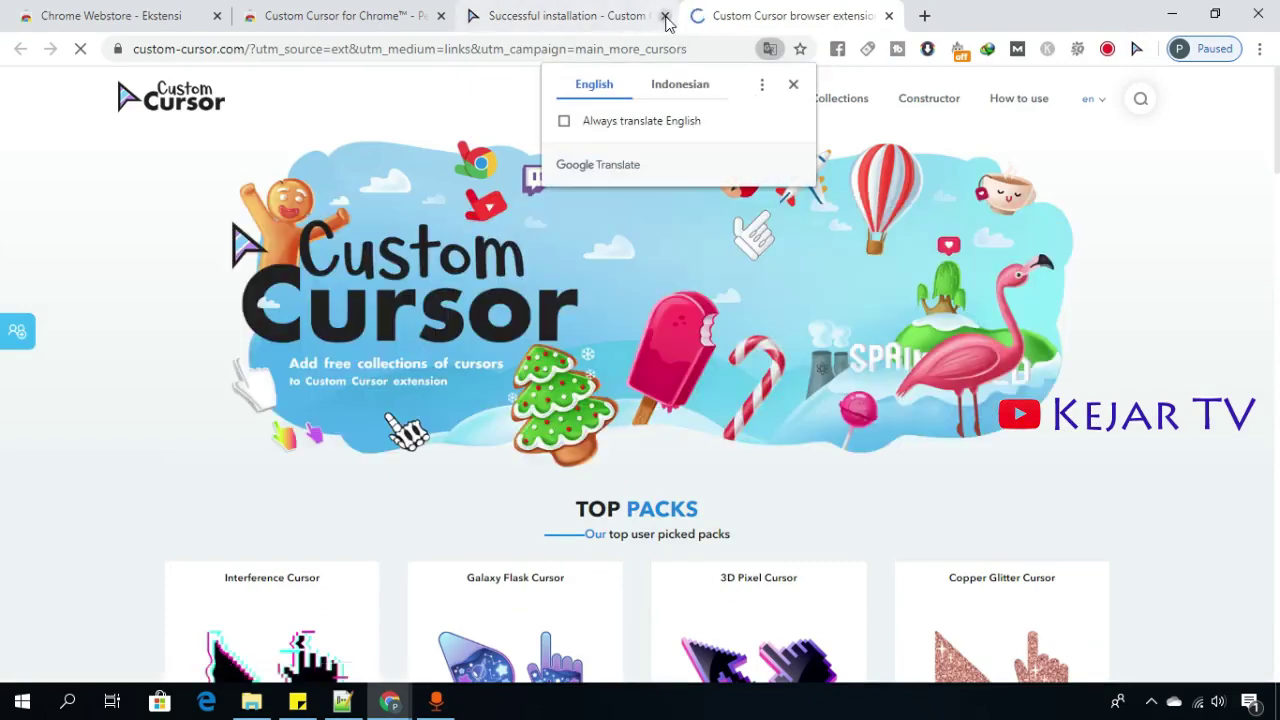
{"action": "left_click", "coordinate": [665, 16]}
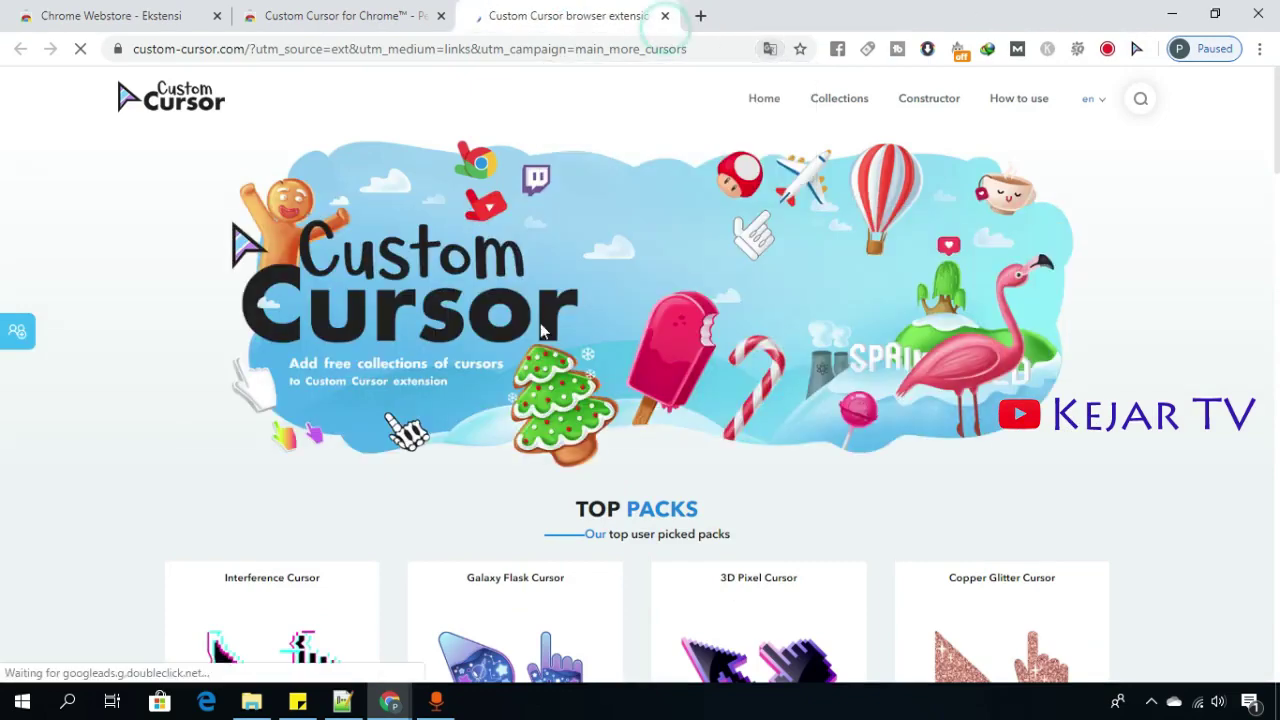
{"action": "scroll", "coordinate": [590, 316], "scroll_direction": "down", "scroll_amount": 7}
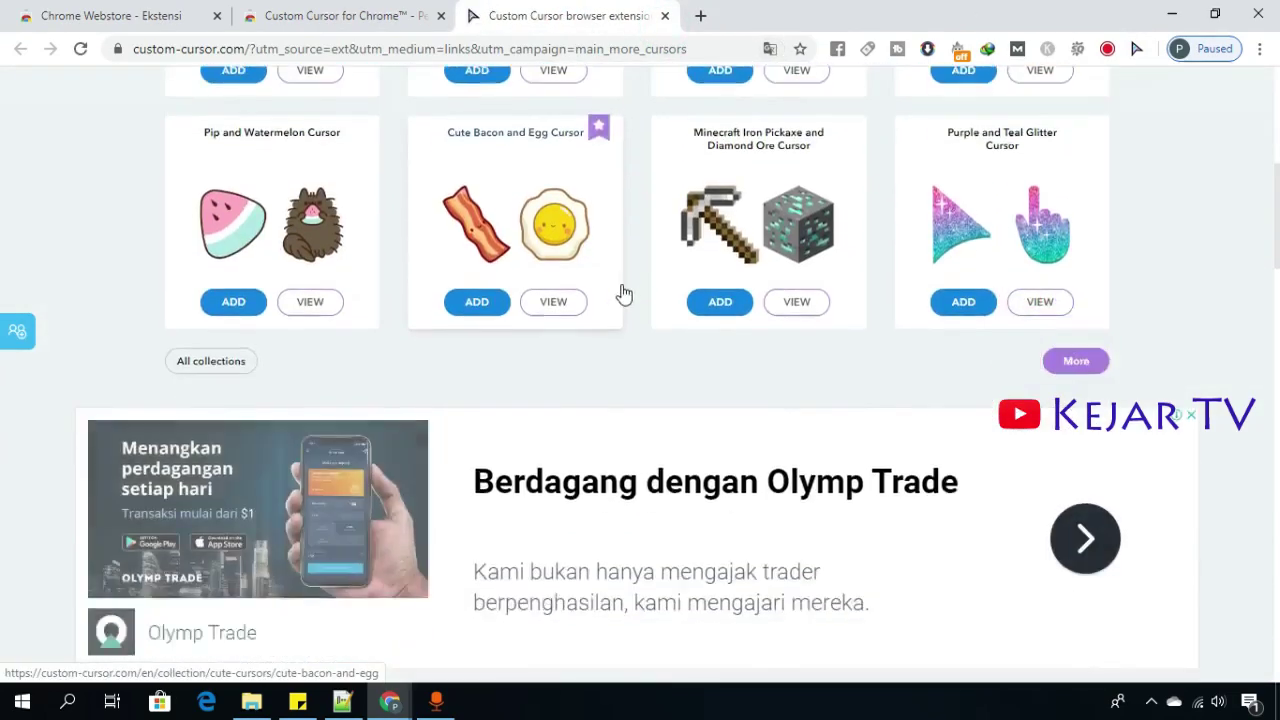
{"action": "scroll", "coordinate": [622, 292], "scroll_direction": "down", "scroll_amount": 2}
{"action": "scroll", "coordinate": [646, 229], "scroll_direction": "up", "scroll_amount": 2}
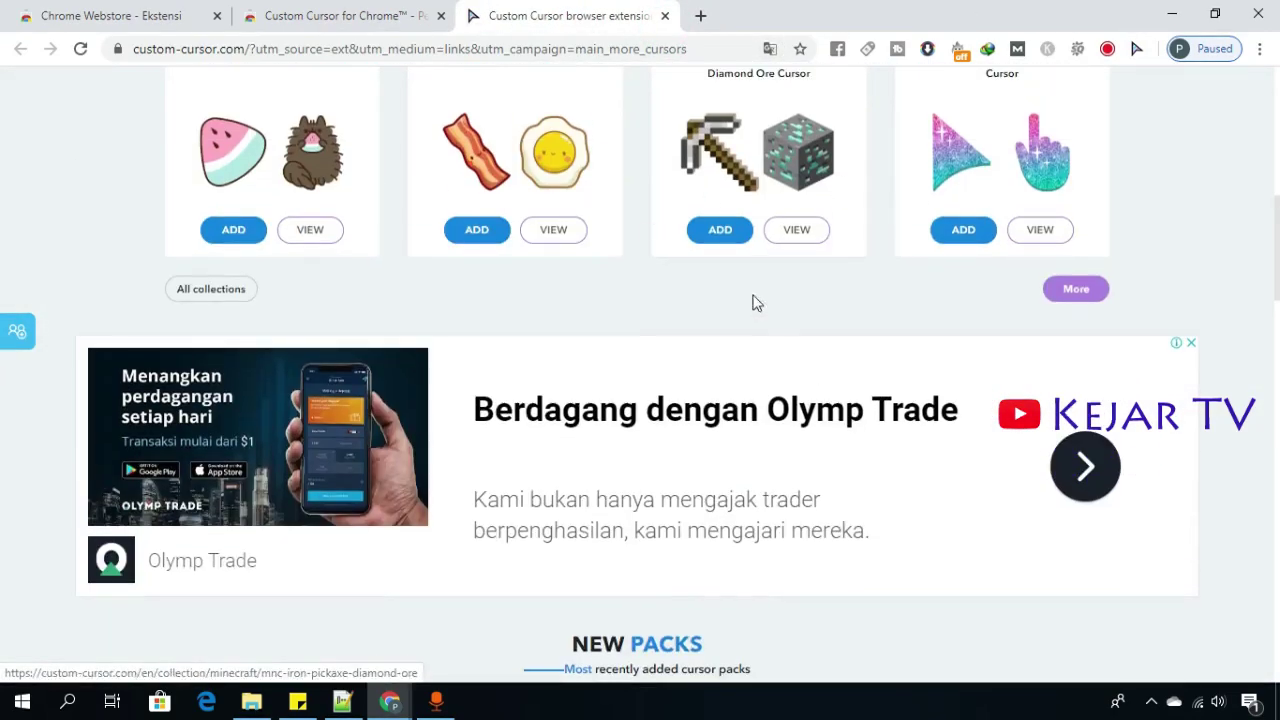
{"action": "left_click", "coordinate": [738, 238]}
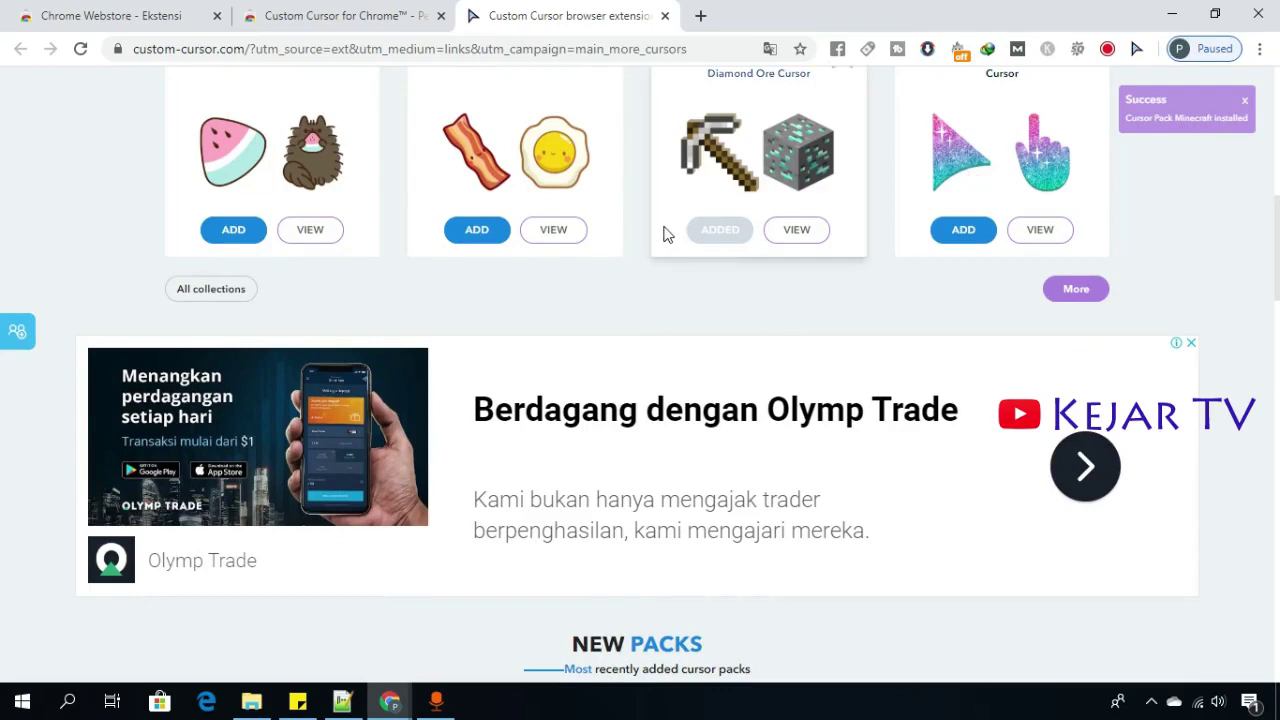
Scroll down to New Packs and add the Cars Lightning McQueen cursor pack
{"action": "scroll", "coordinate": [666, 234], "scroll_direction": "down", "scroll_amount": 2}
{"action": "scroll", "coordinate": [666, 234], "scroll_direction": "down", "scroll_amount": 2}
{"action": "scroll", "coordinate": [666, 234], "scroll_direction": "down", "scroll_amount": 2}
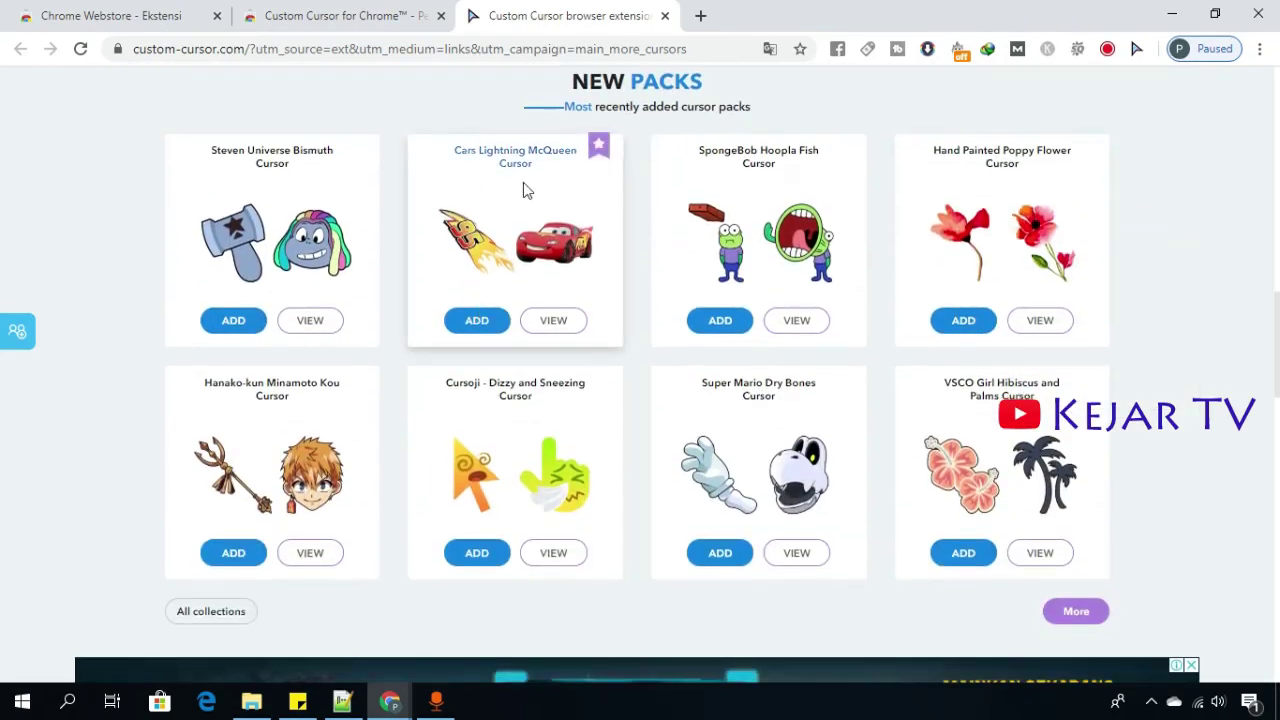
{"action": "left_click", "coordinate": [474, 332]}
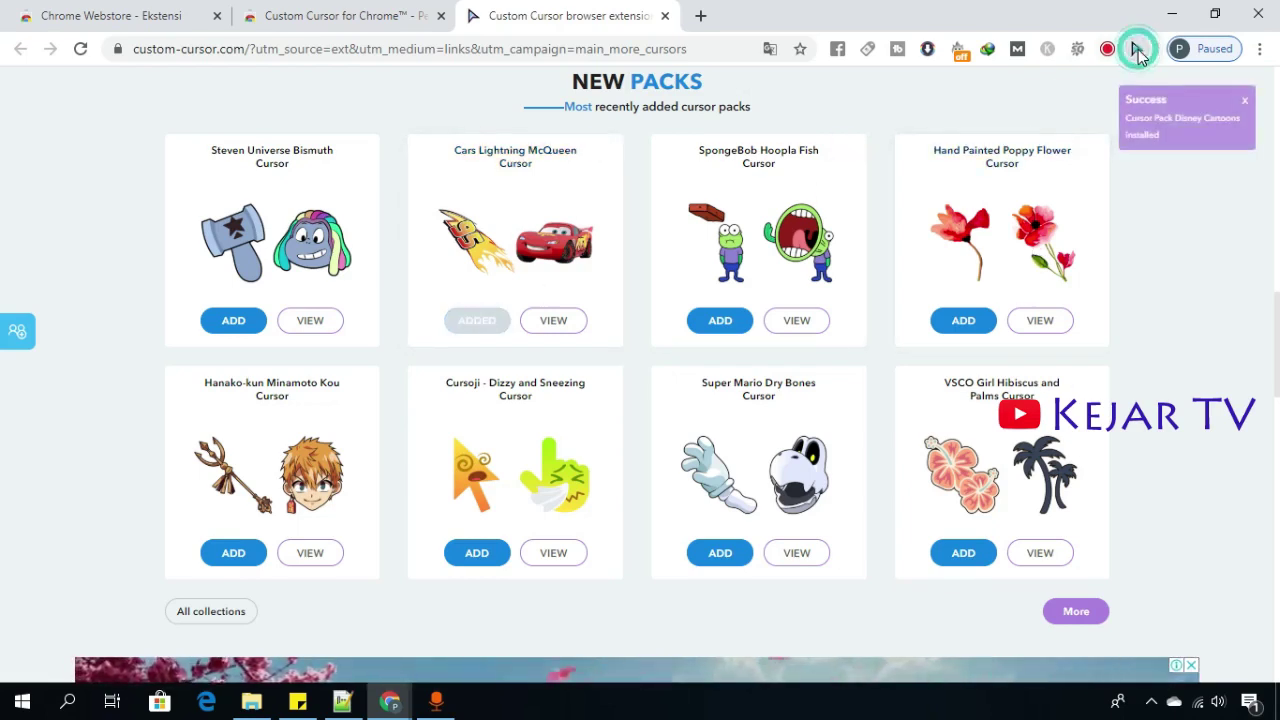
Select the Minecraft pickaxe cursor from the popup's My Collection list to apply it
{"action": "left_click", "coordinate": [1138, 50]}
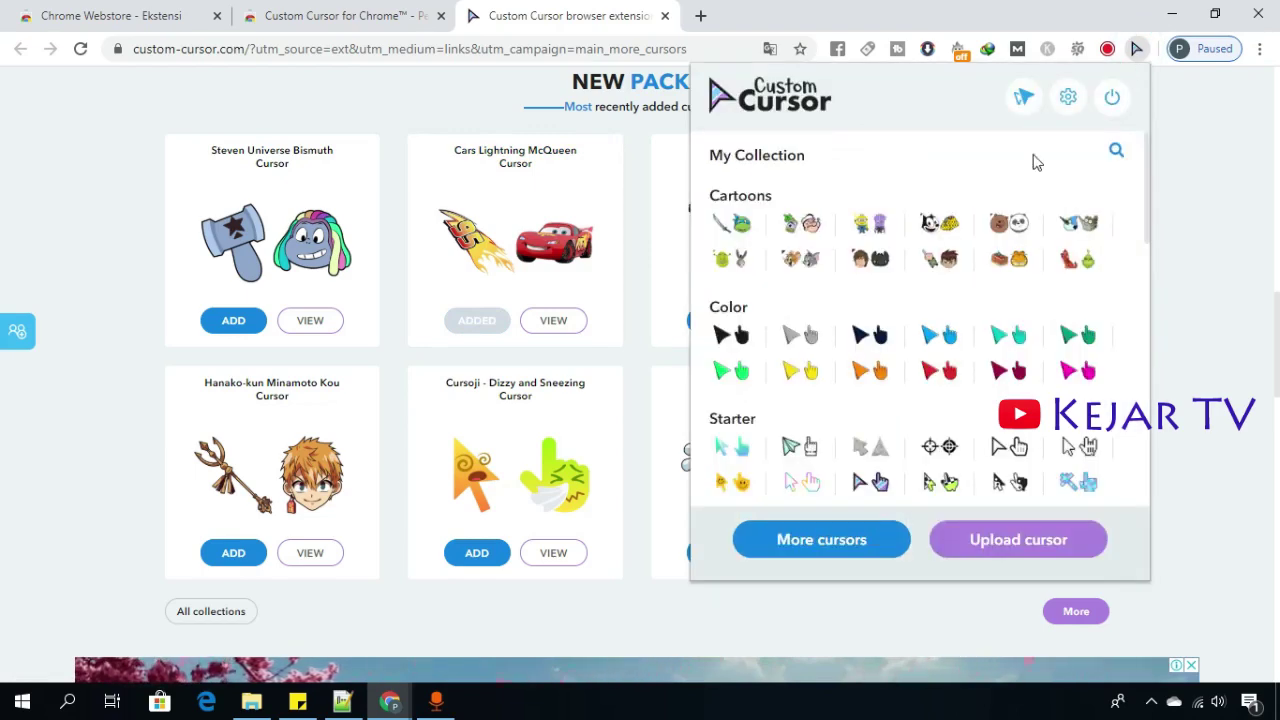
{"action": "scroll", "coordinate": [1030, 165], "scroll_direction": "down", "scroll_amount": 3}
{"action": "scroll", "coordinate": [1025, 168], "scroll_direction": "down", "scroll_amount": 2}
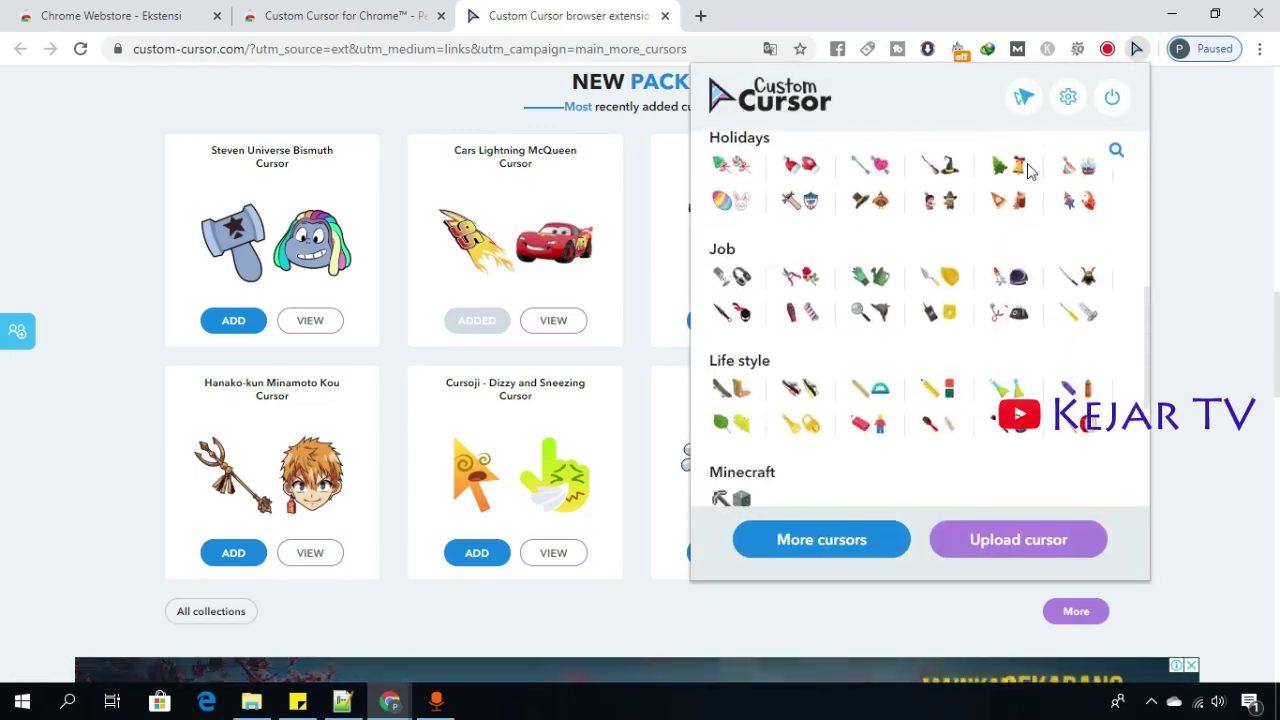
{"action": "scroll", "coordinate": [1025, 168], "scroll_direction": "down", "scroll_amount": 2}
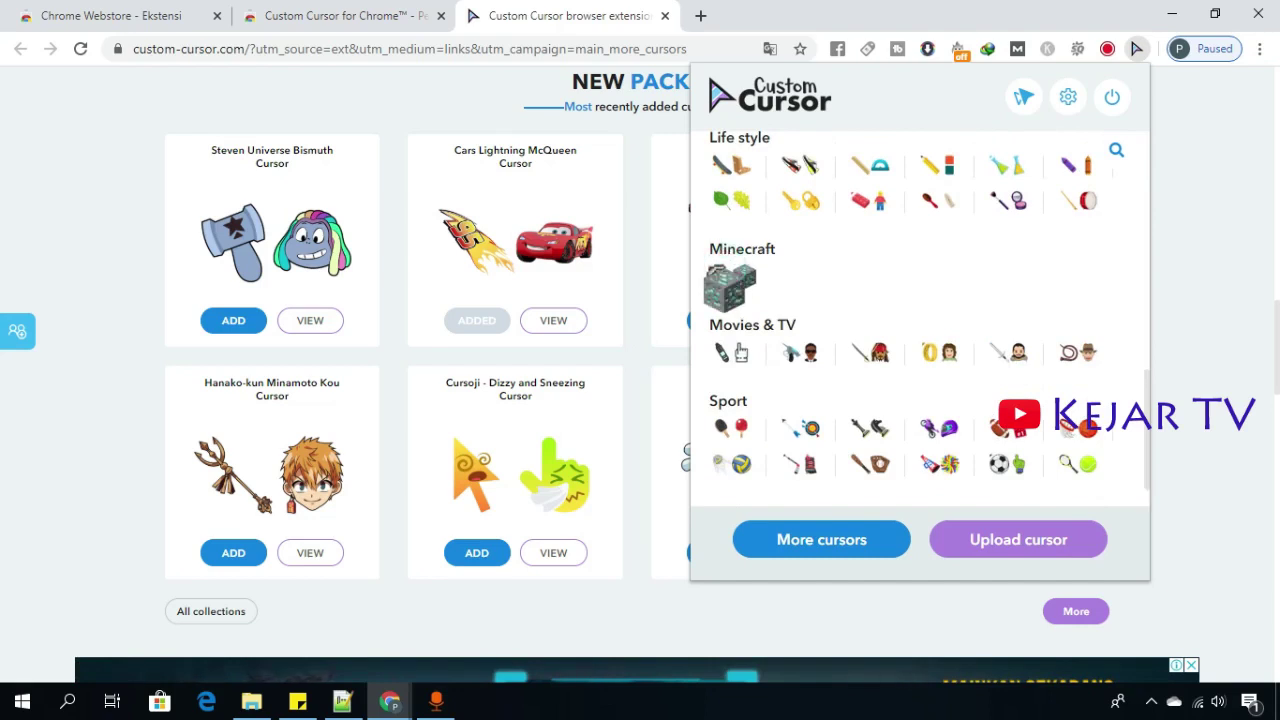
{"action": "left_click", "coordinate": [727, 278]}
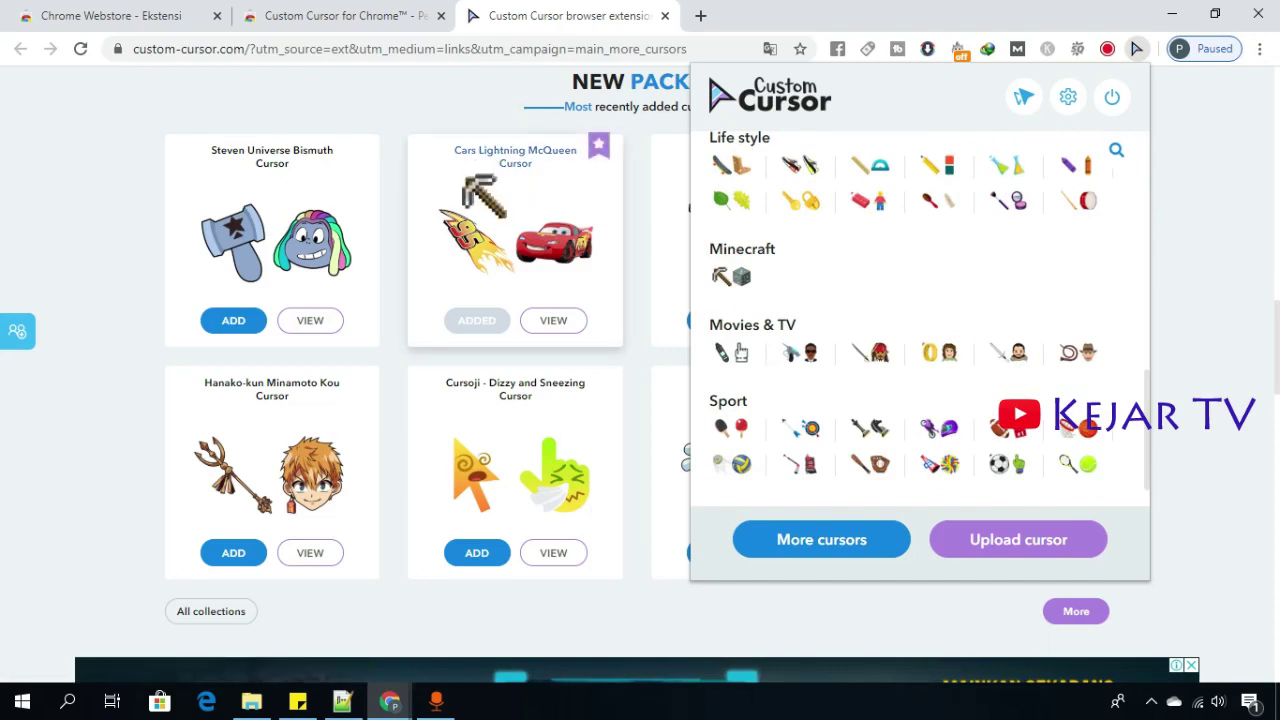
{"action": "right_click", "coordinate": [416, 96]}
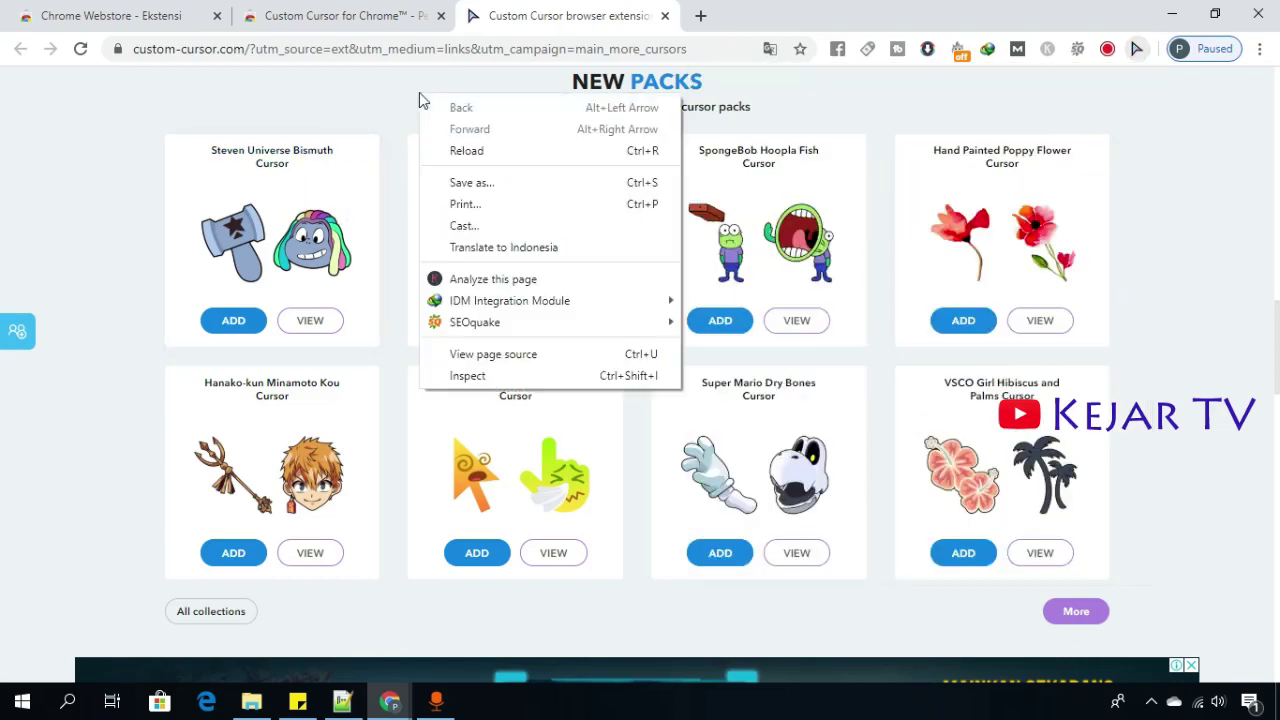
{"action": "left_click", "coordinate": [110, 108]}
{"action": "right_click", "coordinate": [112, 116]}
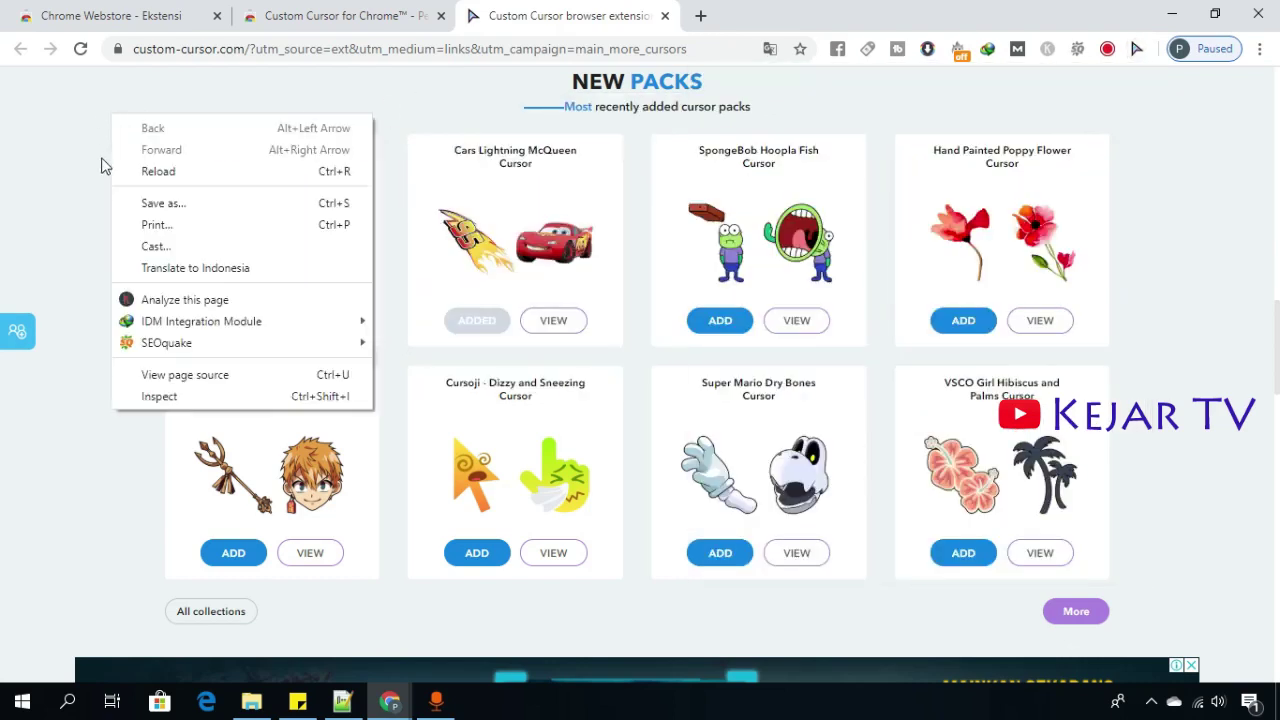
{"action": "left_click", "coordinate": [62, 106]}
{"action": "right_click", "coordinate": [57, 113]}
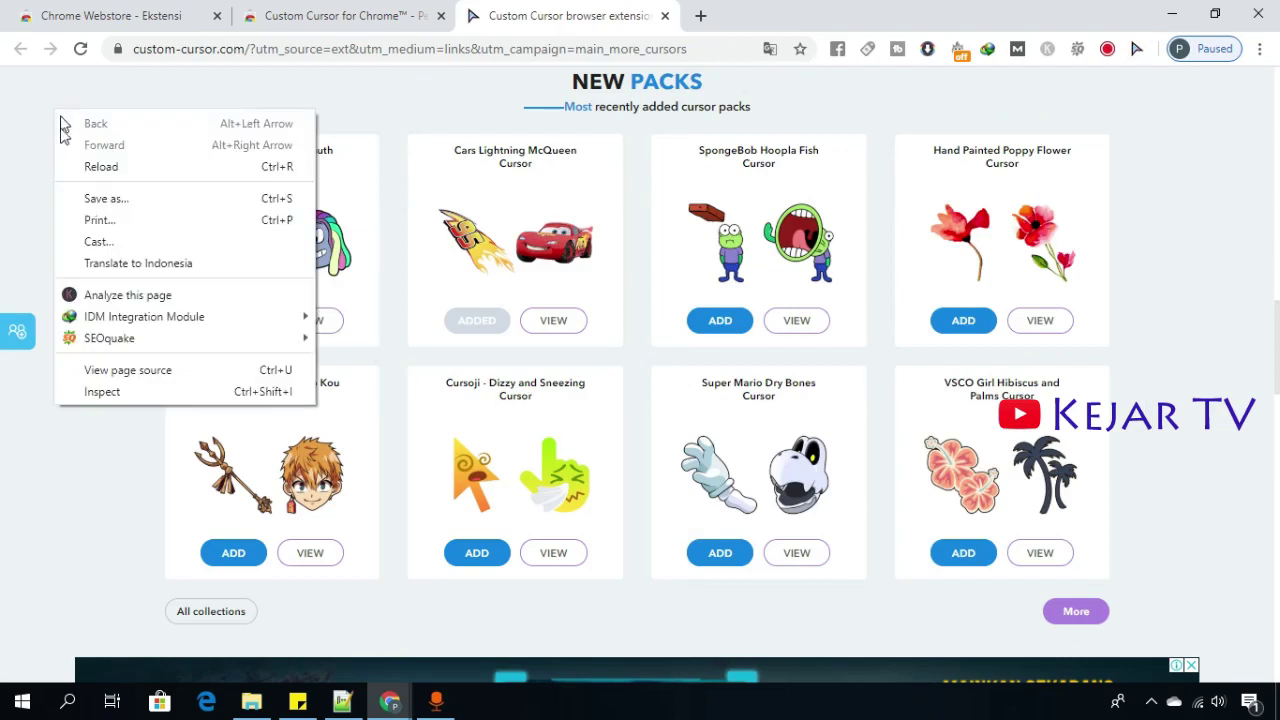
{"action": "right_click", "coordinate": [184, 102]}
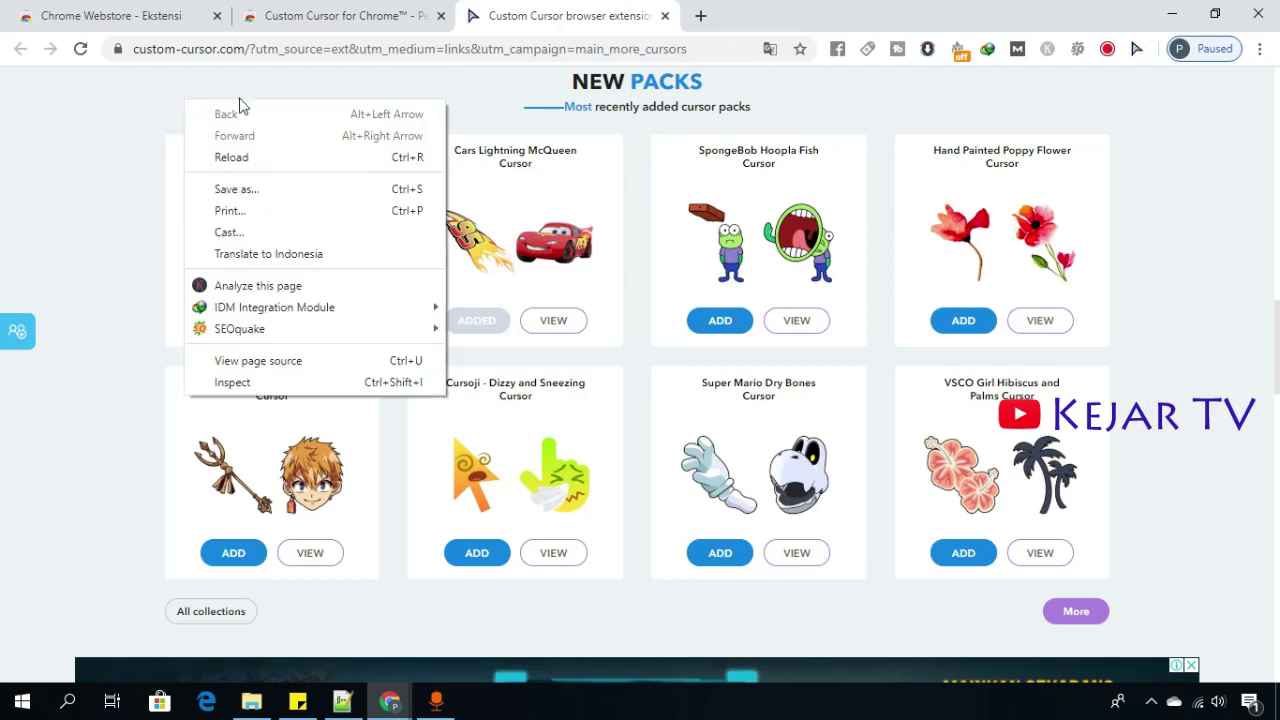
{"action": "left_click", "coordinate": [150, 205]}
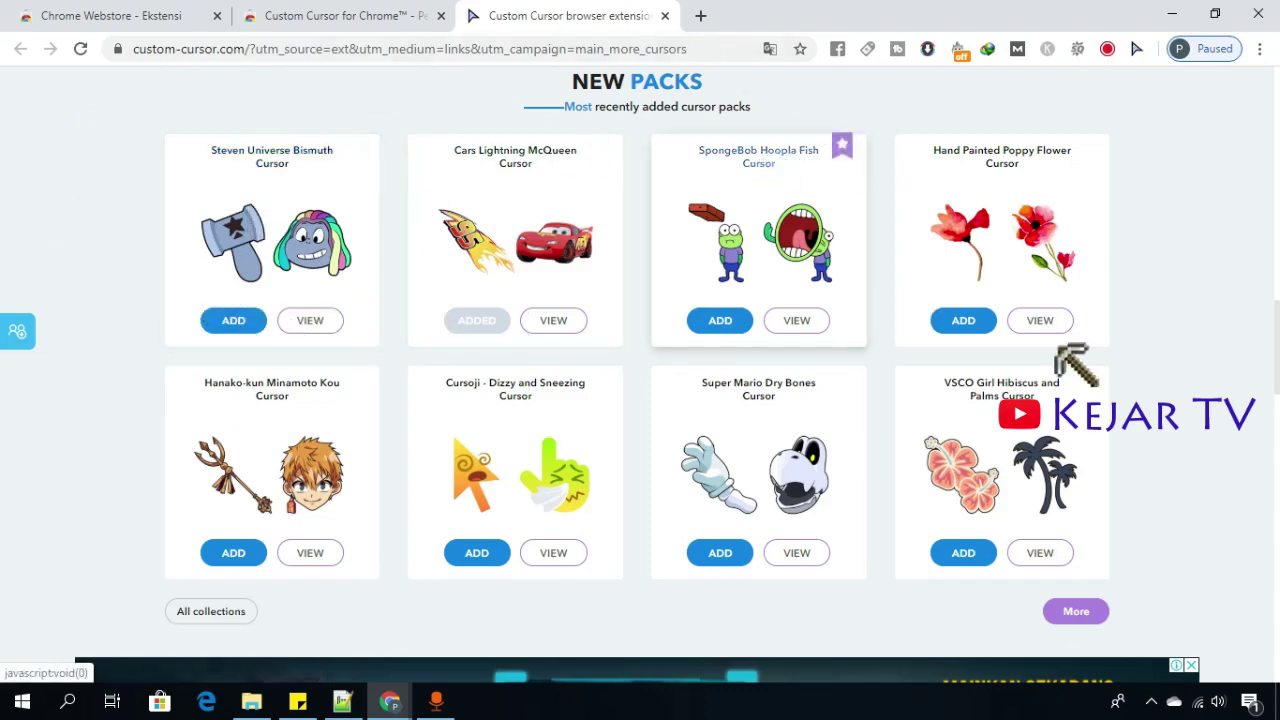
{"action": "scroll", "coordinate": [1000, 350], "scroll_direction": "down", "scroll_amount": 2}
{"action": "scroll", "coordinate": [700, 310], "scroll_direction": "down", "scroll_amount": 4}
{"action": "scroll", "coordinate": [400, 290], "scroll_direction": "down", "scroll_amount": 2}
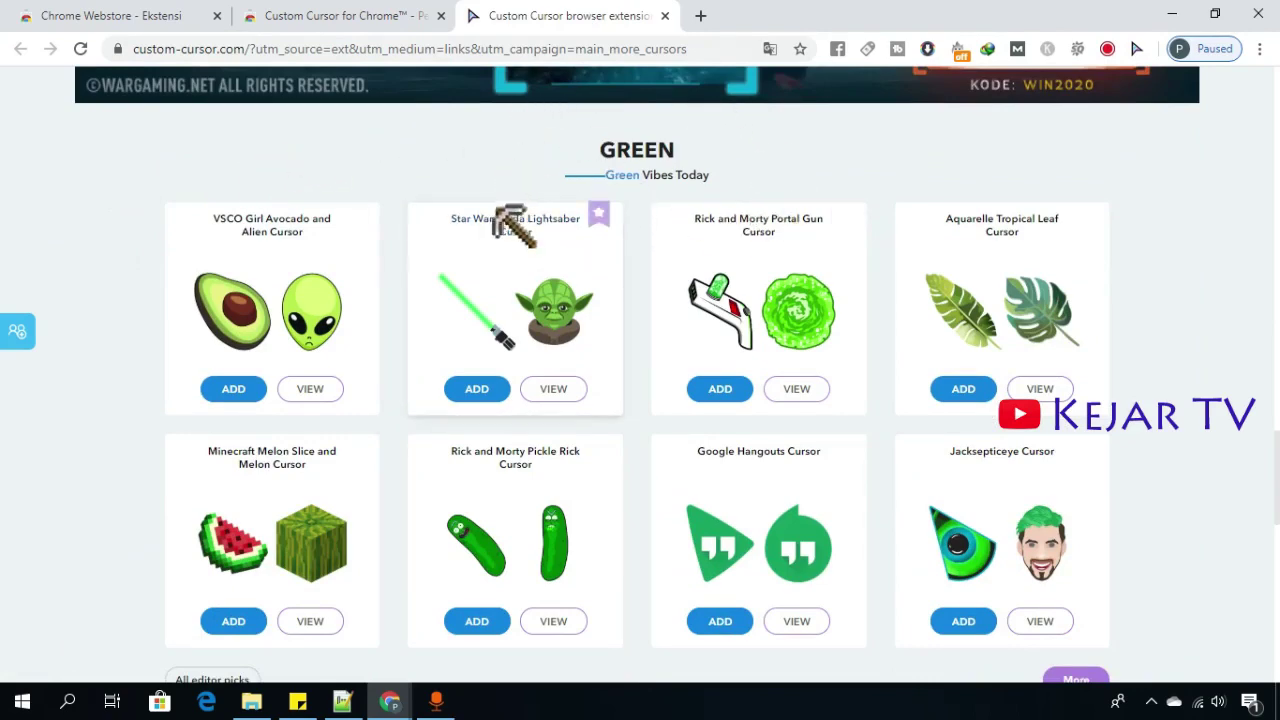
{"action": "scroll", "coordinate": [975, 285], "scroll_direction": "up", "scroll_amount": 4}
{"action": "scroll", "coordinate": [972, 270], "scroll_direction": "up", "scroll_amount": 3}
{"action": "scroll", "coordinate": [972, 270], "scroll_direction": "up", "scroll_amount": 3}
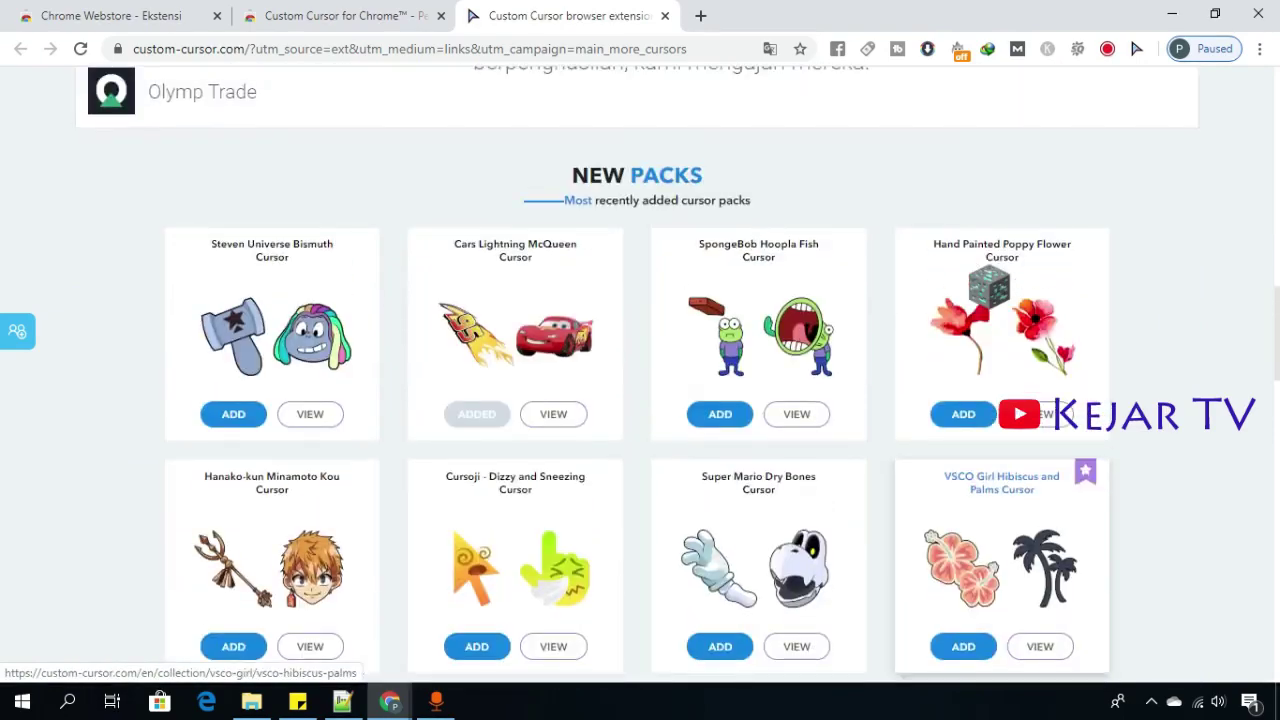
{"action": "scroll", "coordinate": [485, 198], "scroll_direction": "up", "scroll_amount": 4}
{"action": "scroll", "coordinate": [485, 198], "scroll_direction": "up", "scroll_amount": 3}
{"action": "scroll", "coordinate": [485, 198], "scroll_direction": "up", "scroll_amount": 6}
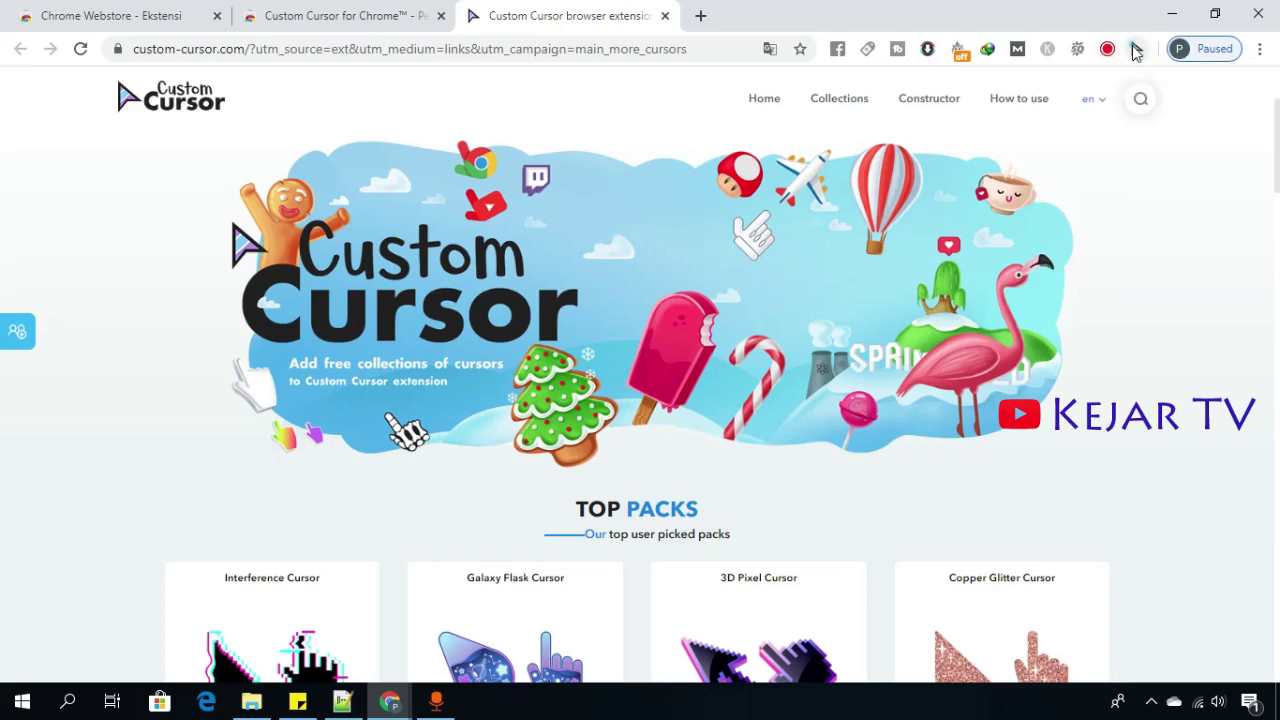
Open the Custom Cursor Manage collections page via the popup's gear, then show the desktop
{"action": "left_click", "coordinate": [1136, 49]}
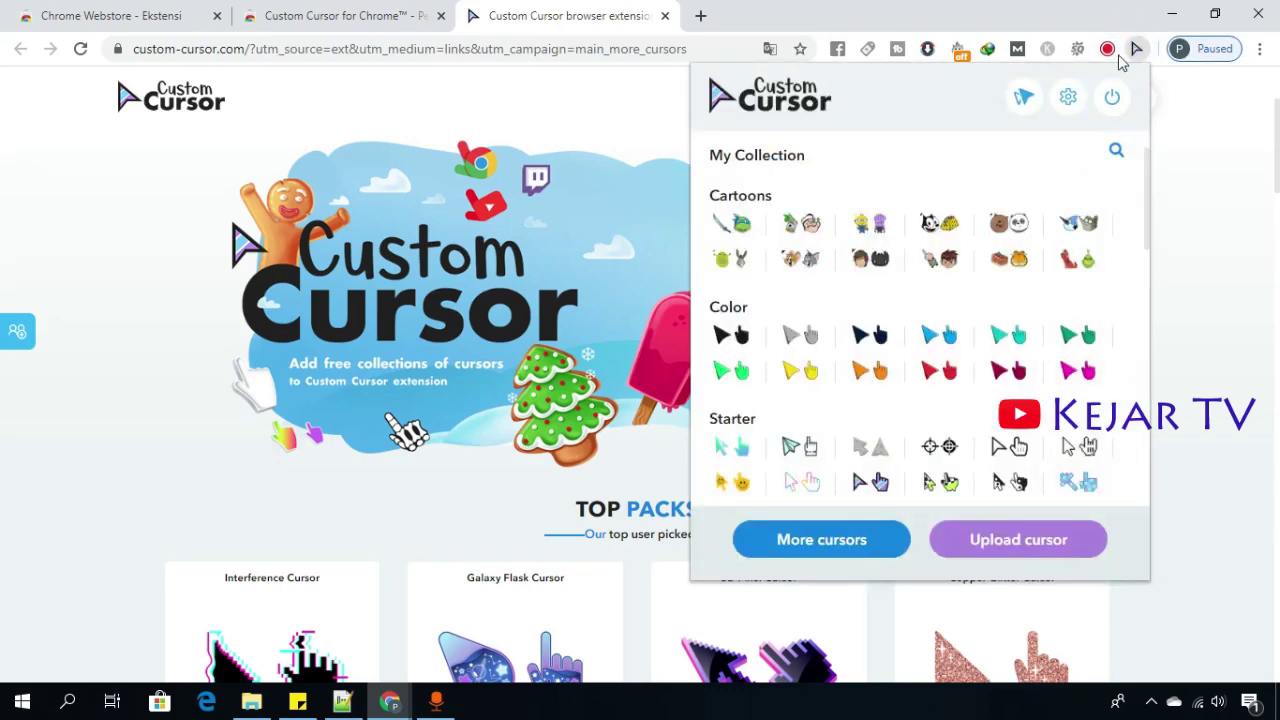
{"action": "left_click", "coordinate": [1068, 97]}
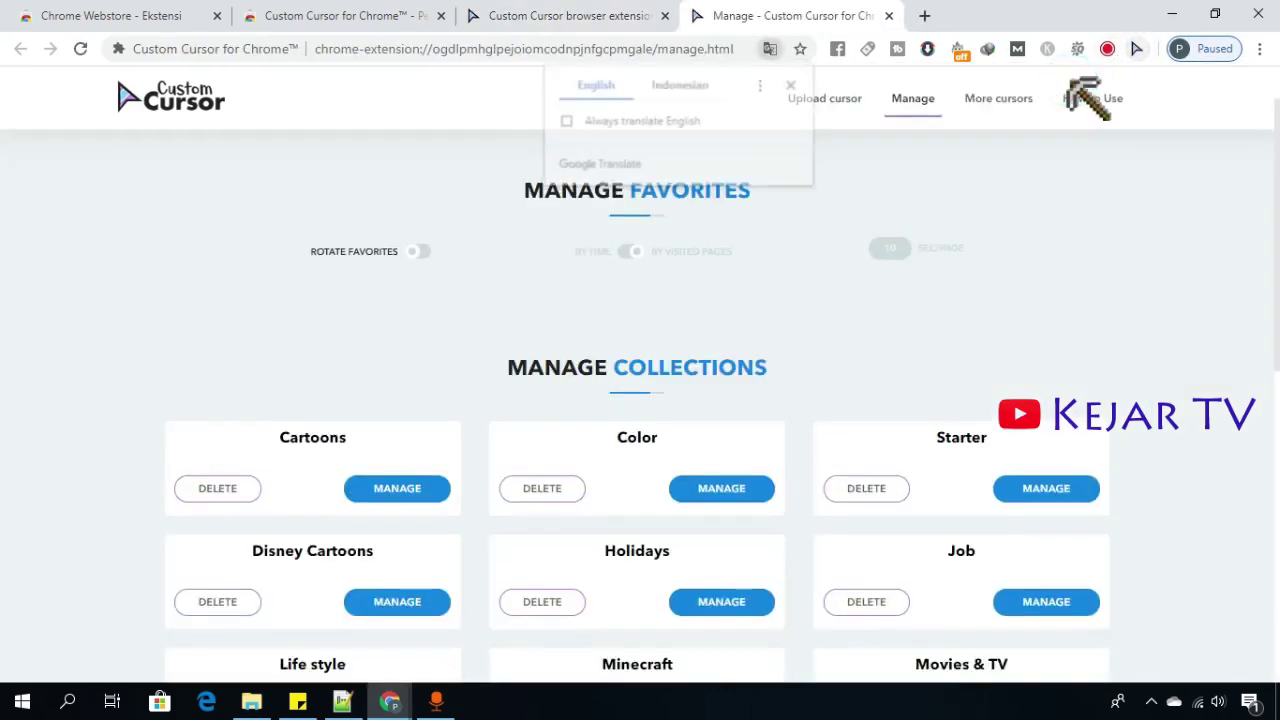
{"action": "scroll", "coordinate": [940, 380], "scroll_direction": "down", "scroll_amount": 3}
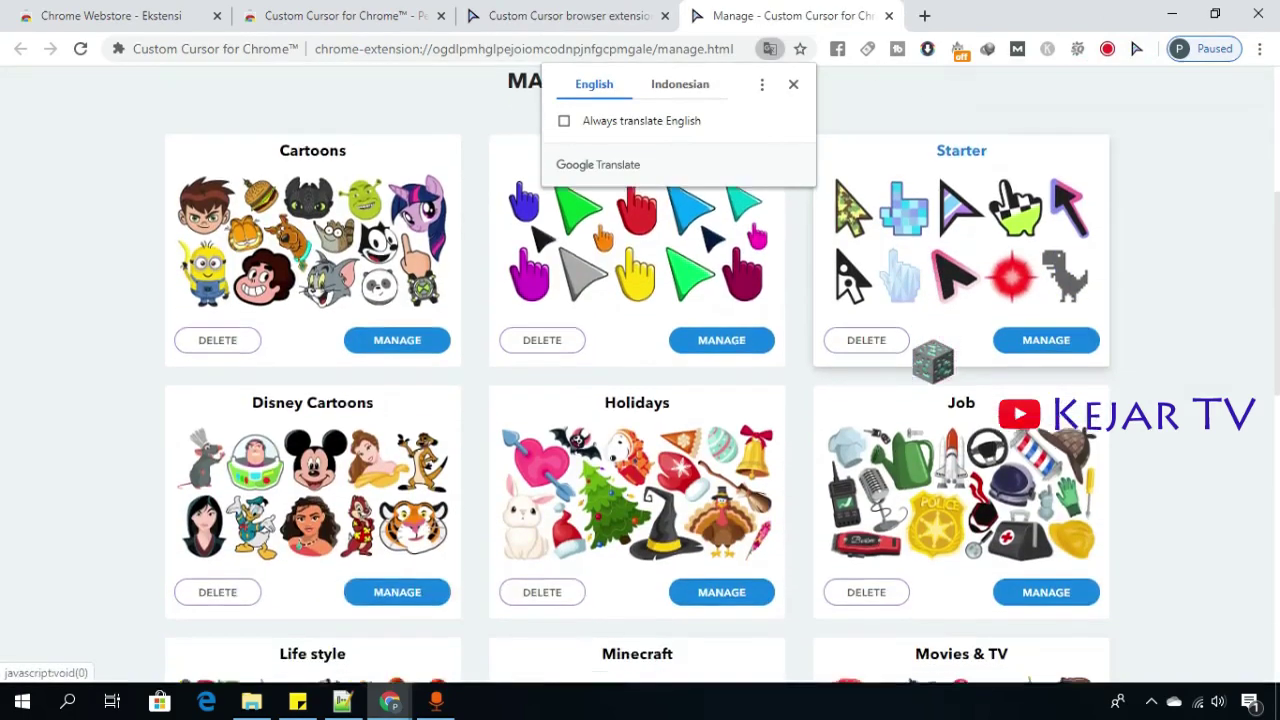
{"action": "scroll", "coordinate": [932, 362], "scroll_direction": "down", "scroll_amount": 1}
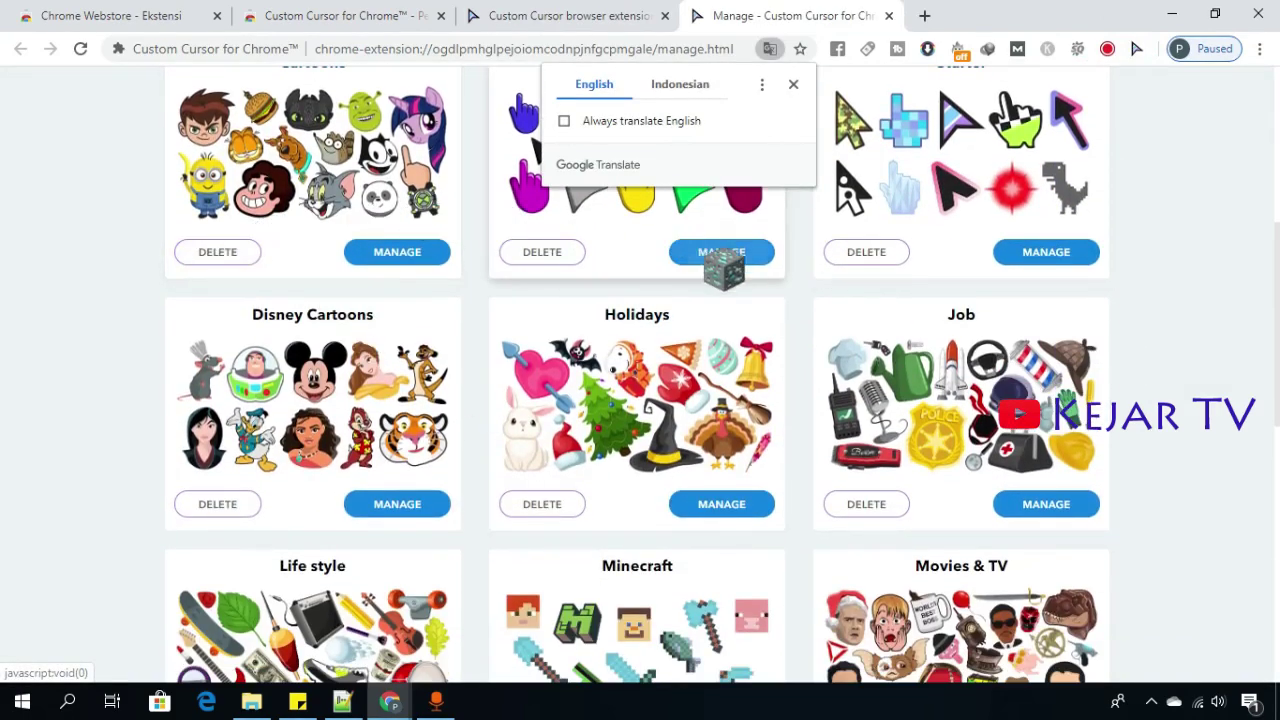
{"action": "scroll", "coordinate": [1140, 435], "scroll_direction": "down", "scroll_amount": 6}
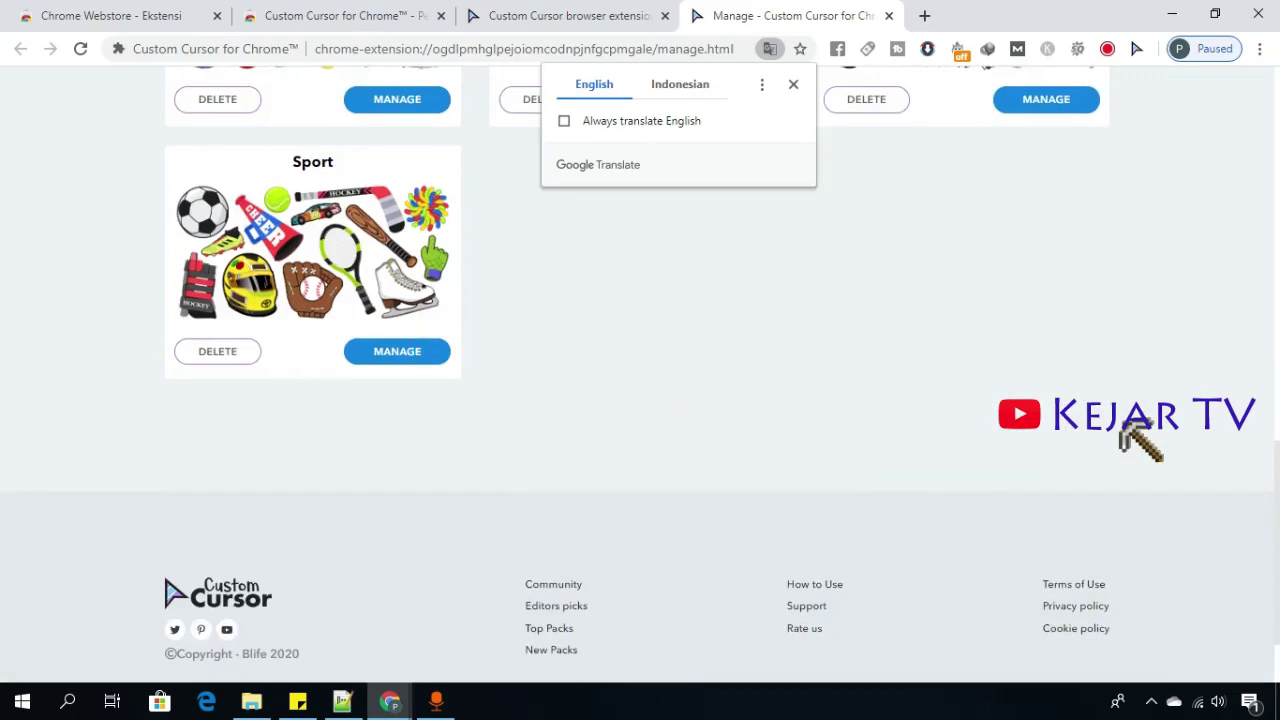
{"action": "scroll", "coordinate": [1122, 424], "scroll_direction": "up", "scroll_amount": 10}
{"action": "left_click", "coordinate": [1136, 49]}
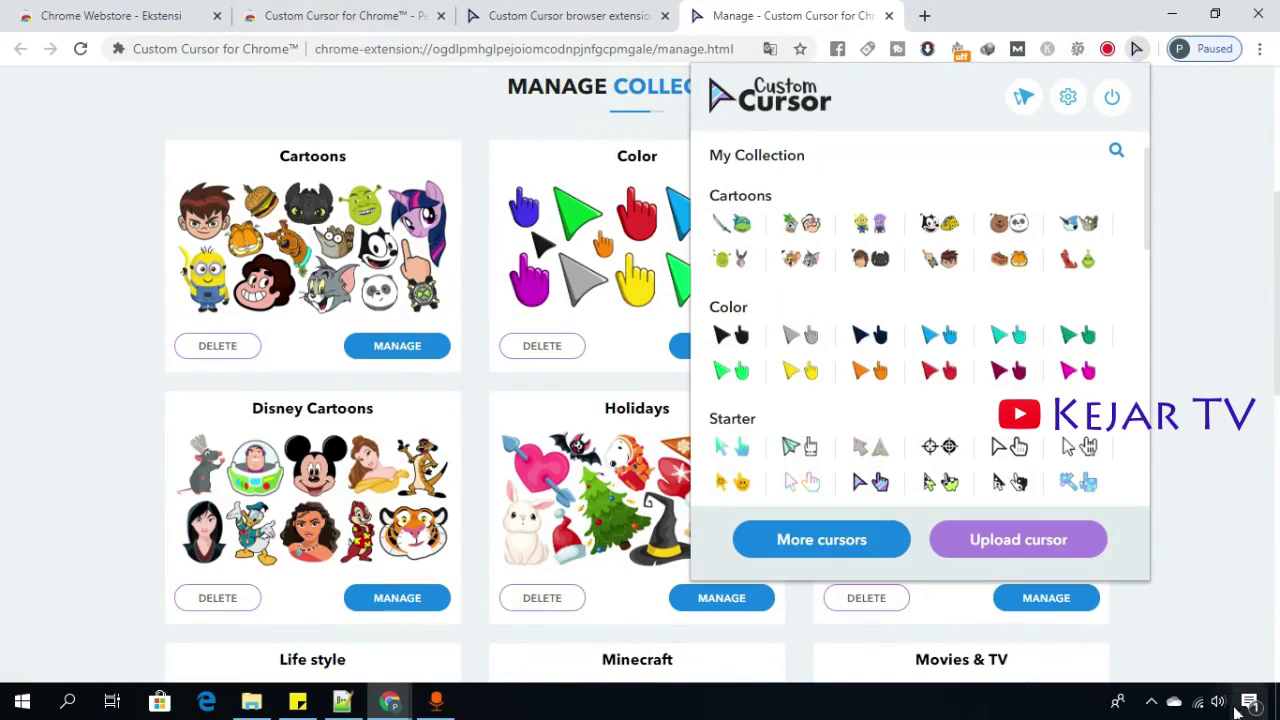
{"action": "left_click", "coordinate": [3, 706]}
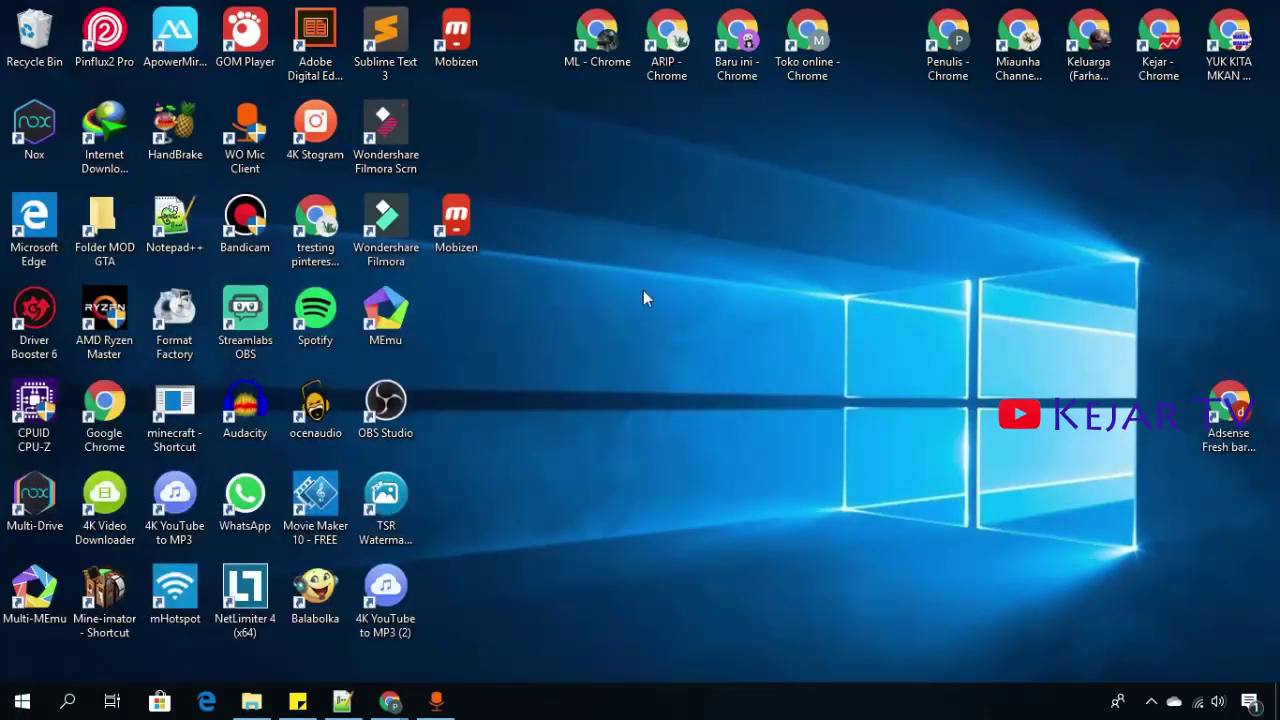
Restore the Chrome Manage window and switch to the Upload cursor page
{"action": "mouse_move", "coordinate": [390, 700]}
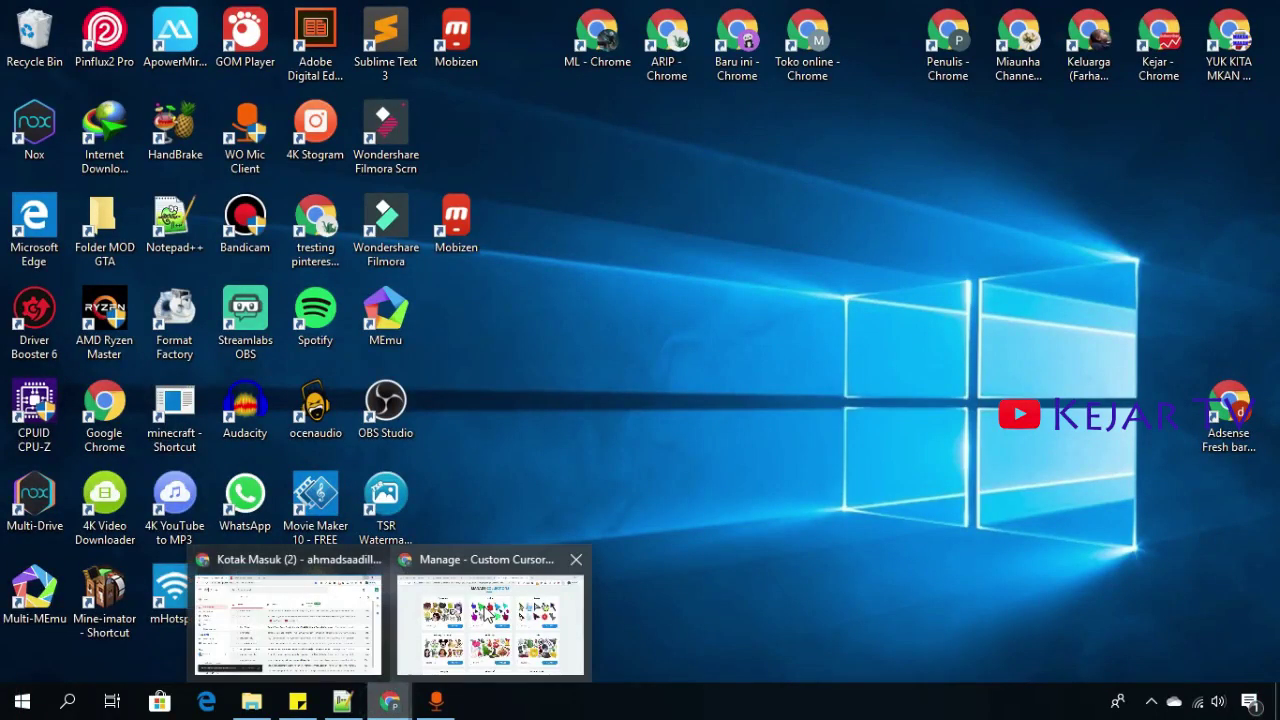
{"action": "left_click", "coordinate": [480, 603]}
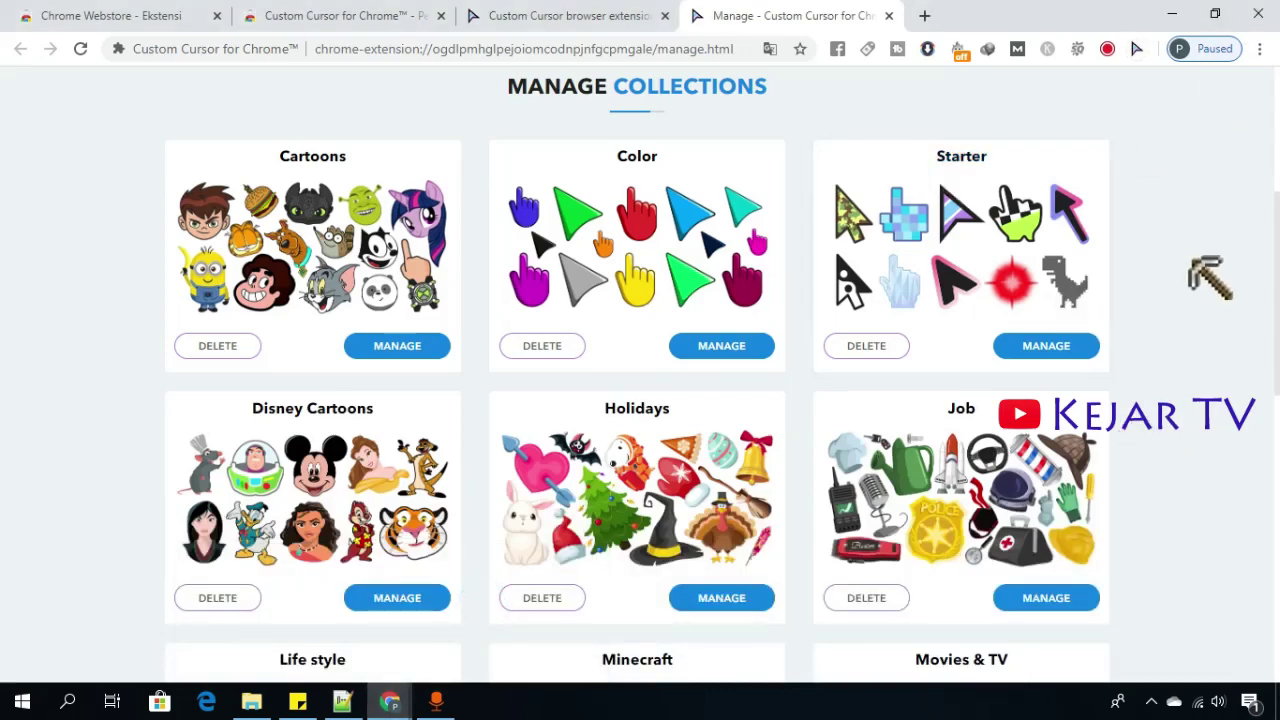
{"action": "scroll", "coordinate": [1210, 272], "scroll_direction": "up", "scroll_amount": 3}
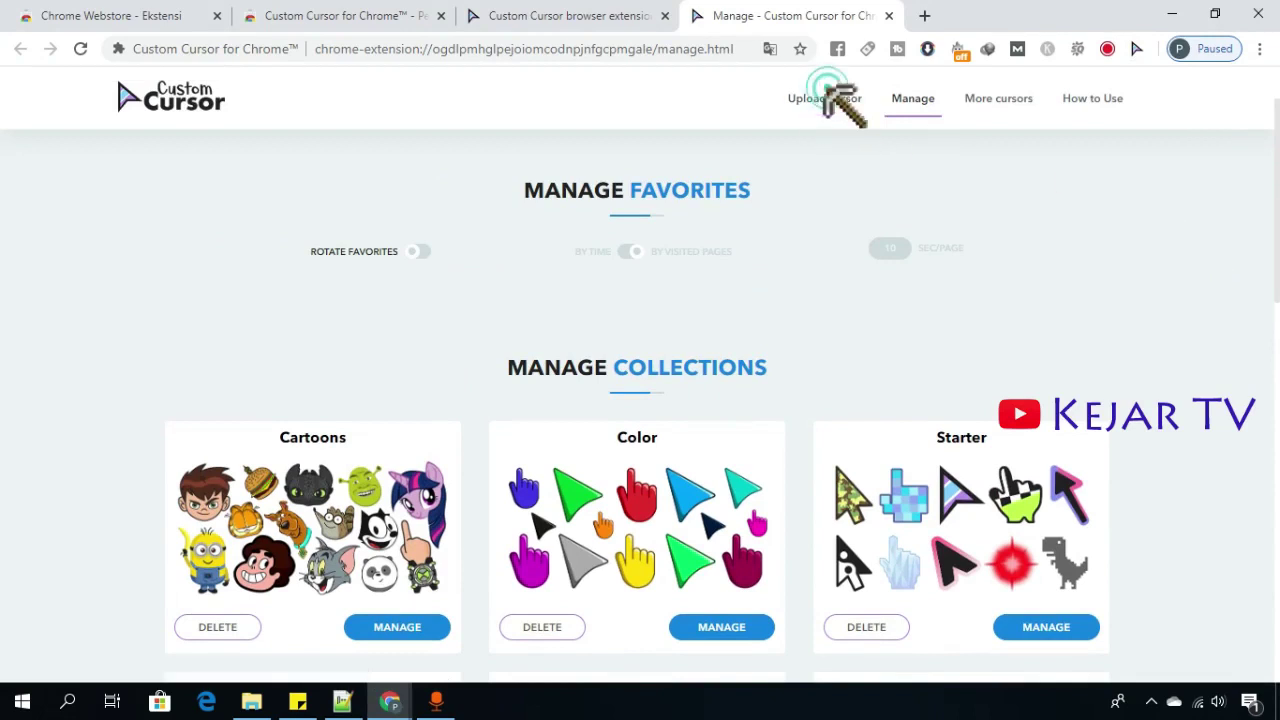
{"action": "left_click", "coordinate": [822, 98]}
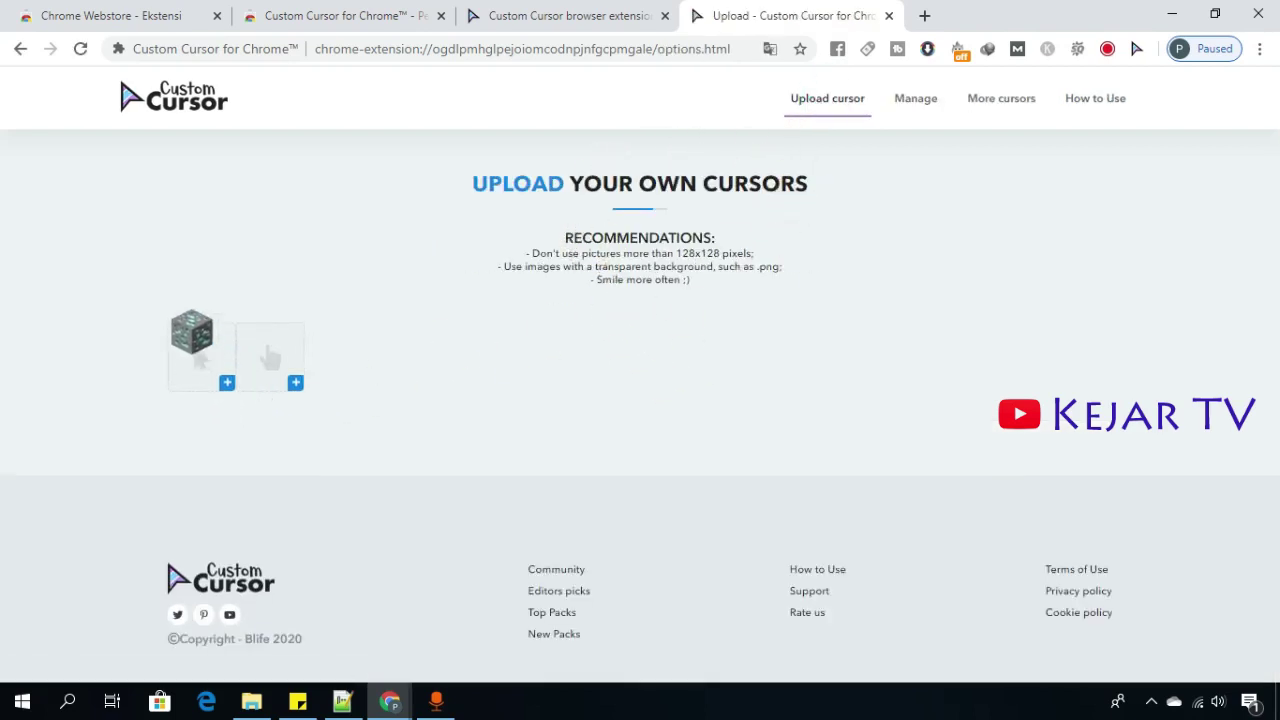
Open the file picker from the + button on the first upload cursor slot
{"action": "right_click", "coordinate": [1136, 49]}
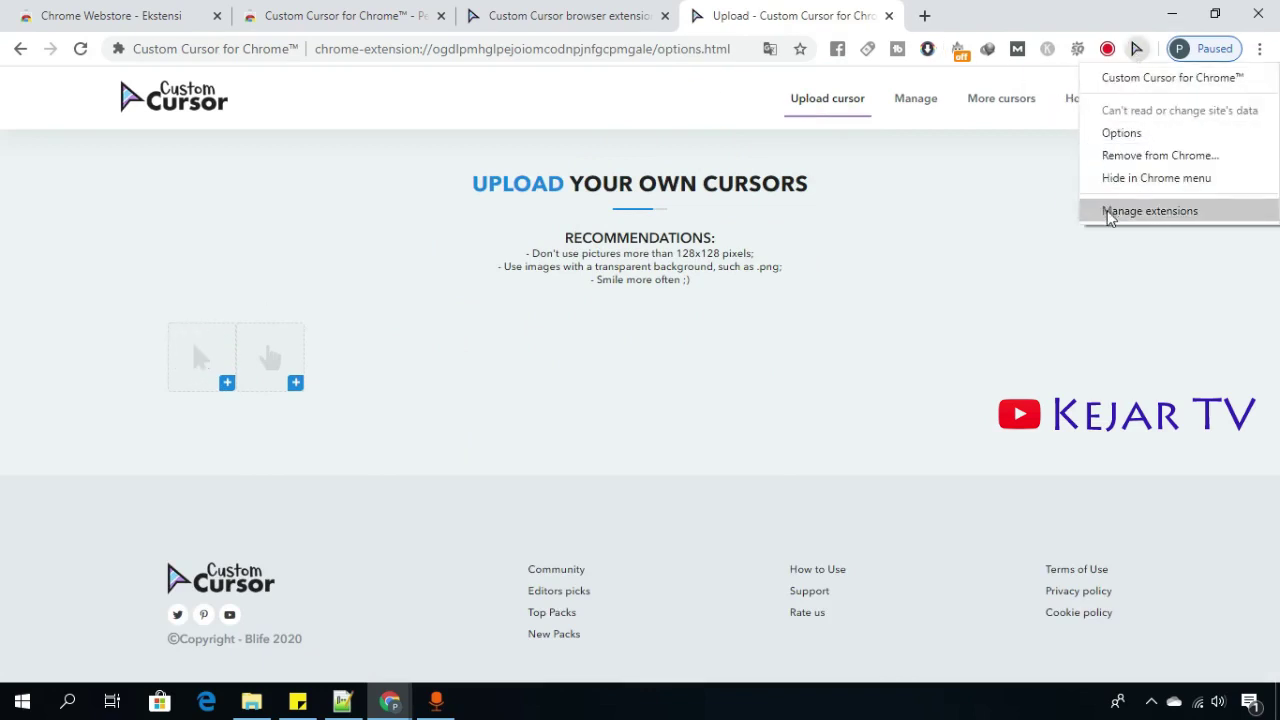
{"action": "left_click", "coordinate": [1029, 200]}
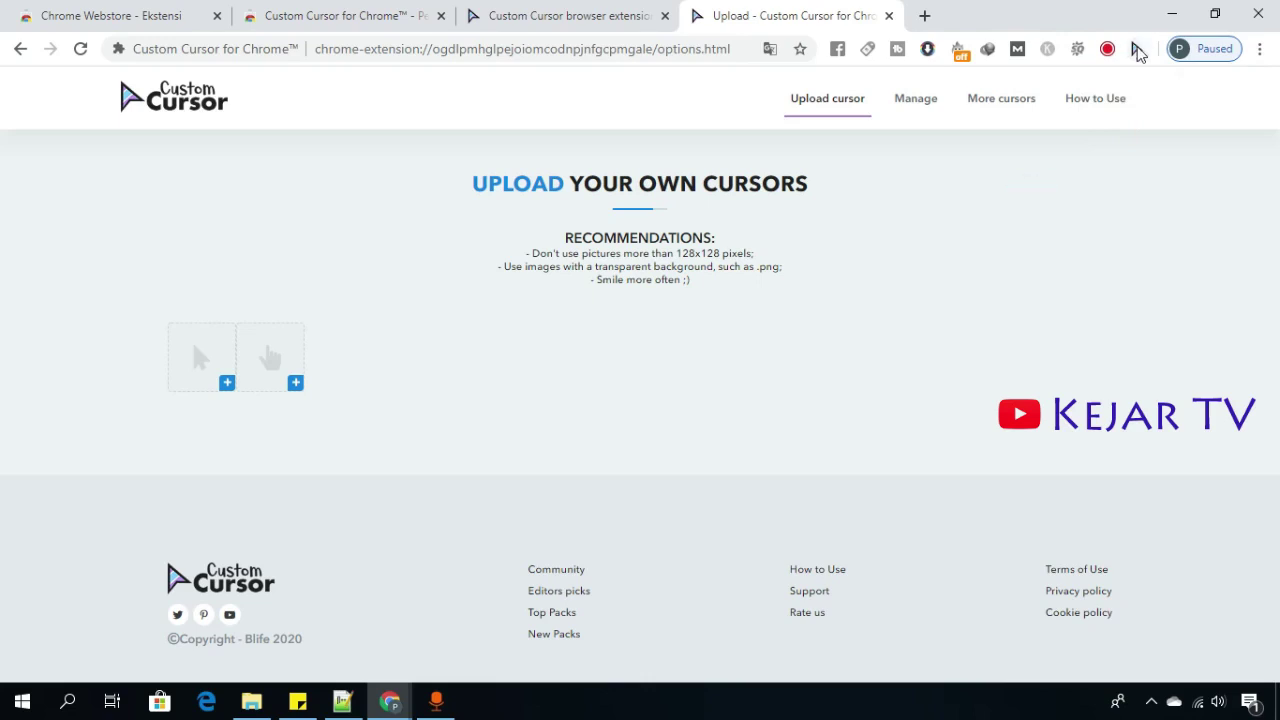
{"action": "left_click", "coordinate": [1137, 49]}
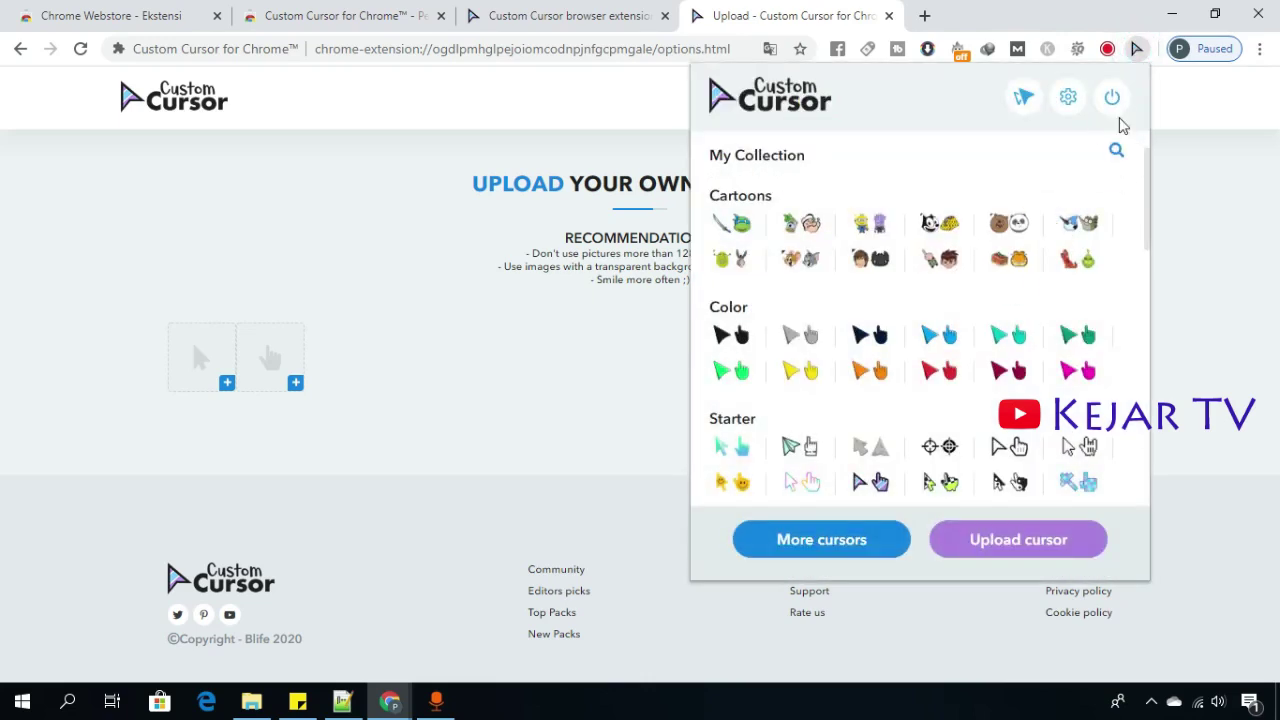
{"action": "left_click", "coordinate": [1112, 97]}
{"action": "left_click", "coordinate": [455, 275]}
{"action": "left_click", "coordinate": [227, 383]}
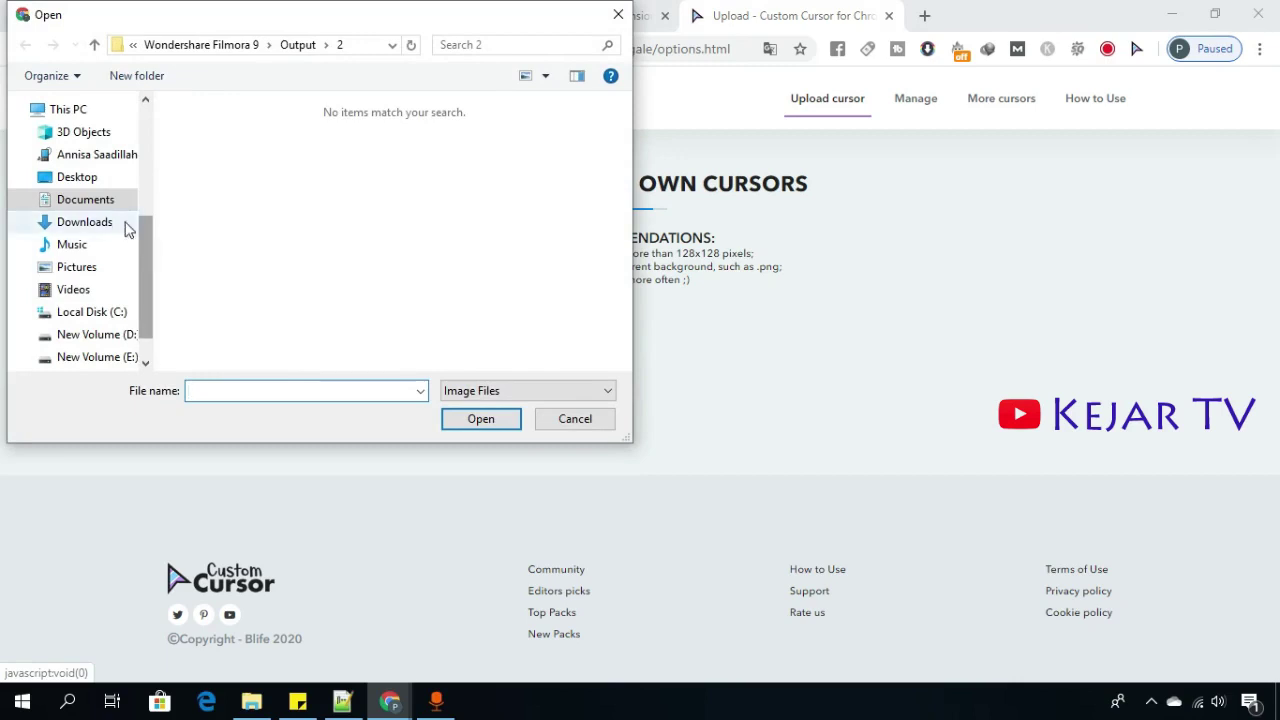
Choose photo 7 from D:\aedittt as a cursor and dismiss the 128x128 size warning
{"action": "left_click", "coordinate": [121, 335]}
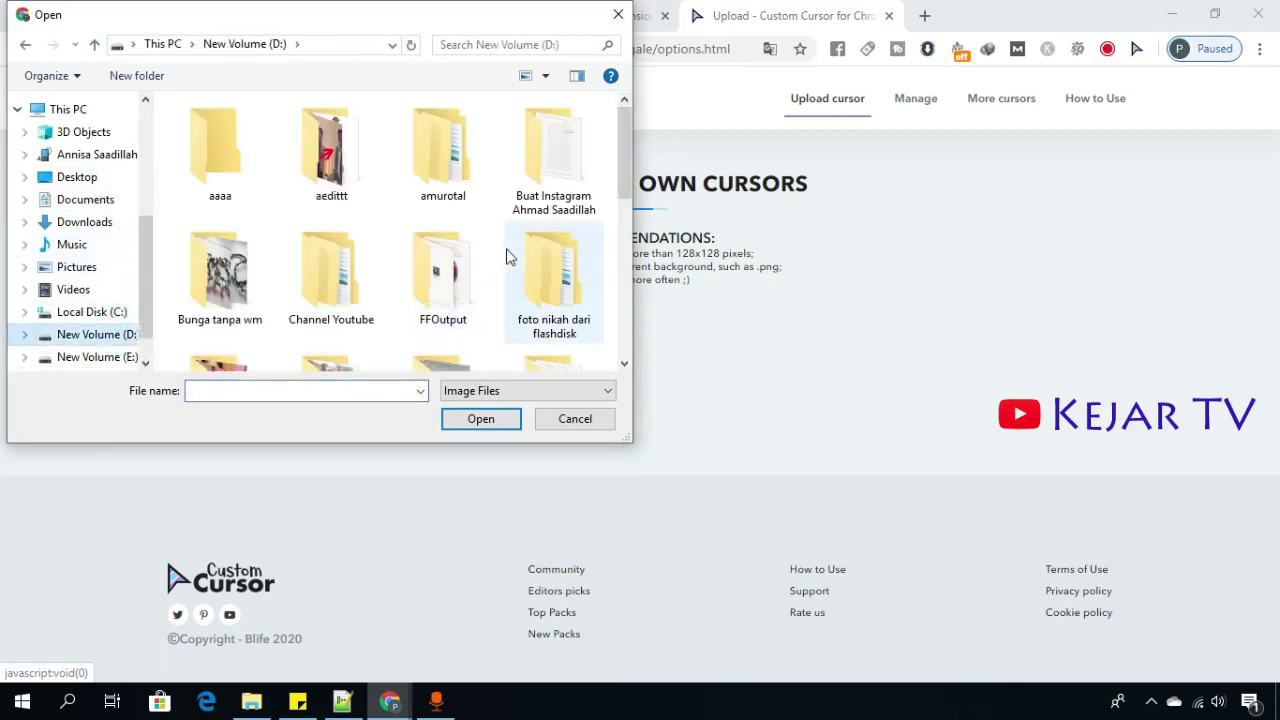
{"action": "scroll", "coordinate": [508, 257], "scroll_direction": "down", "scroll_amount": 2}
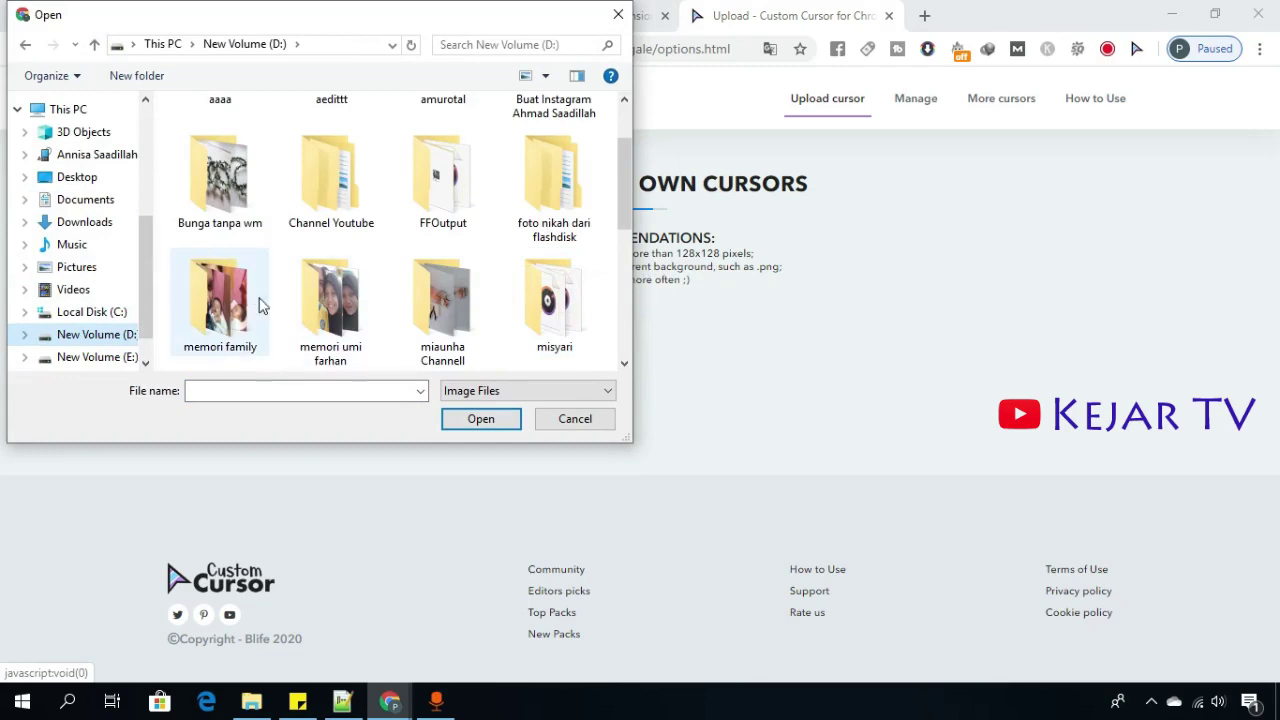
{"action": "scroll", "coordinate": [407, 307], "scroll_direction": "up", "scroll_amount": 1}
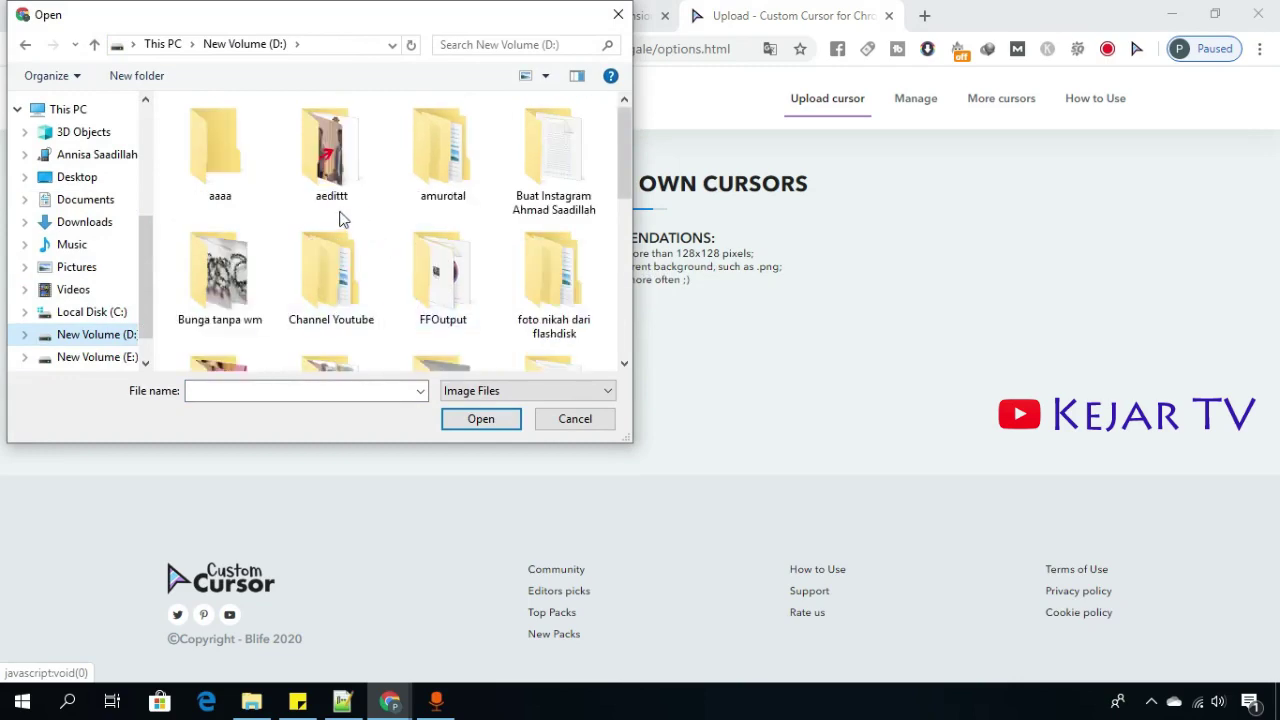
{"action": "double_click", "coordinate": [335, 160]}
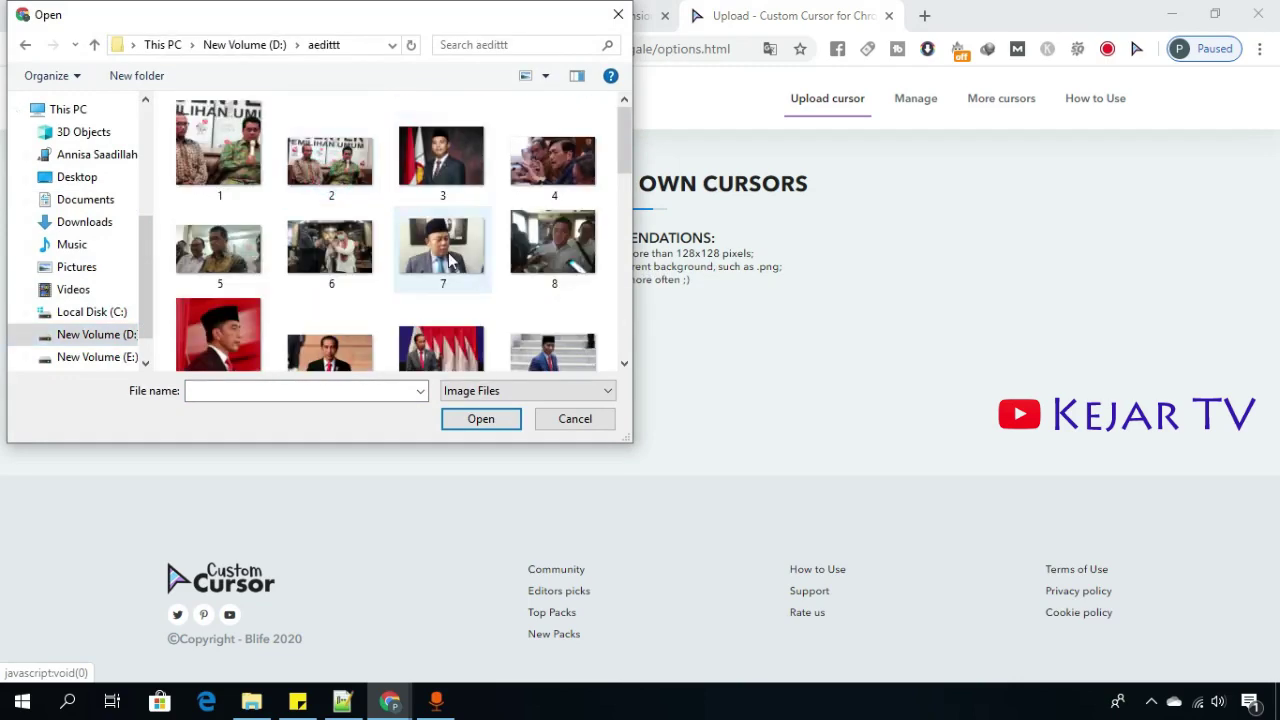
{"action": "double_click", "coordinate": [450, 256]}
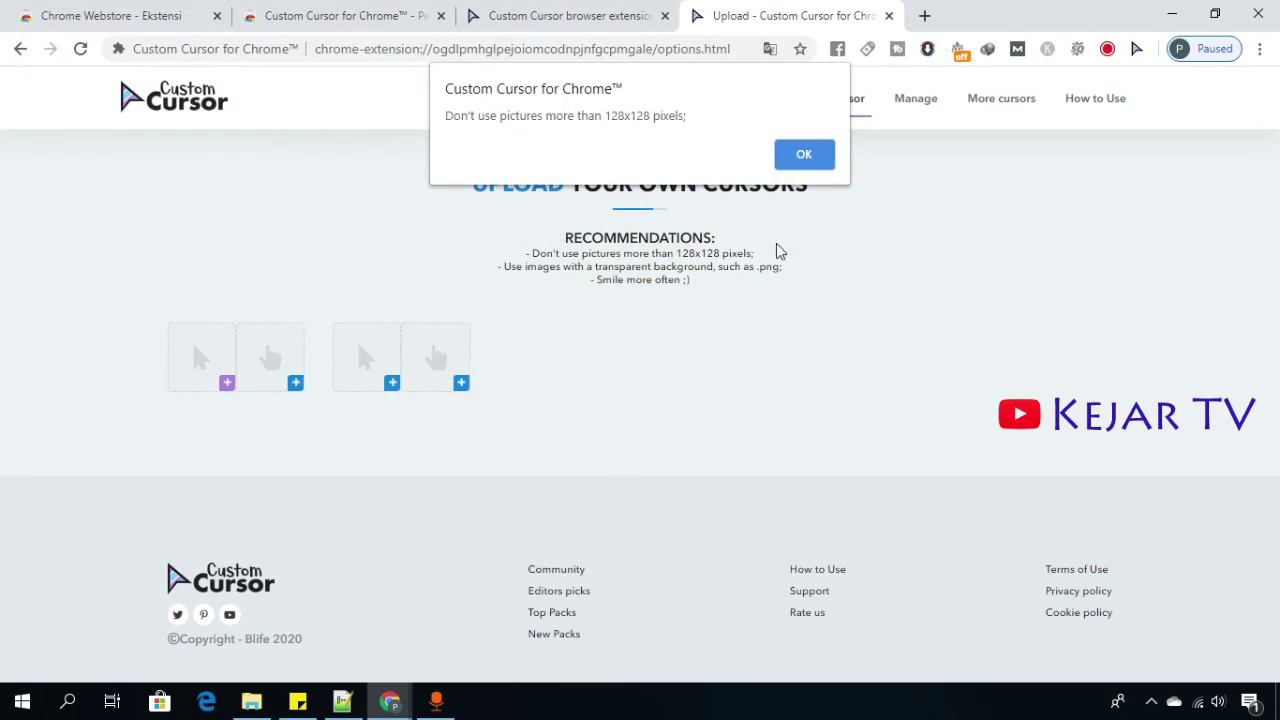
{"action": "left_click", "coordinate": [785, 152]}
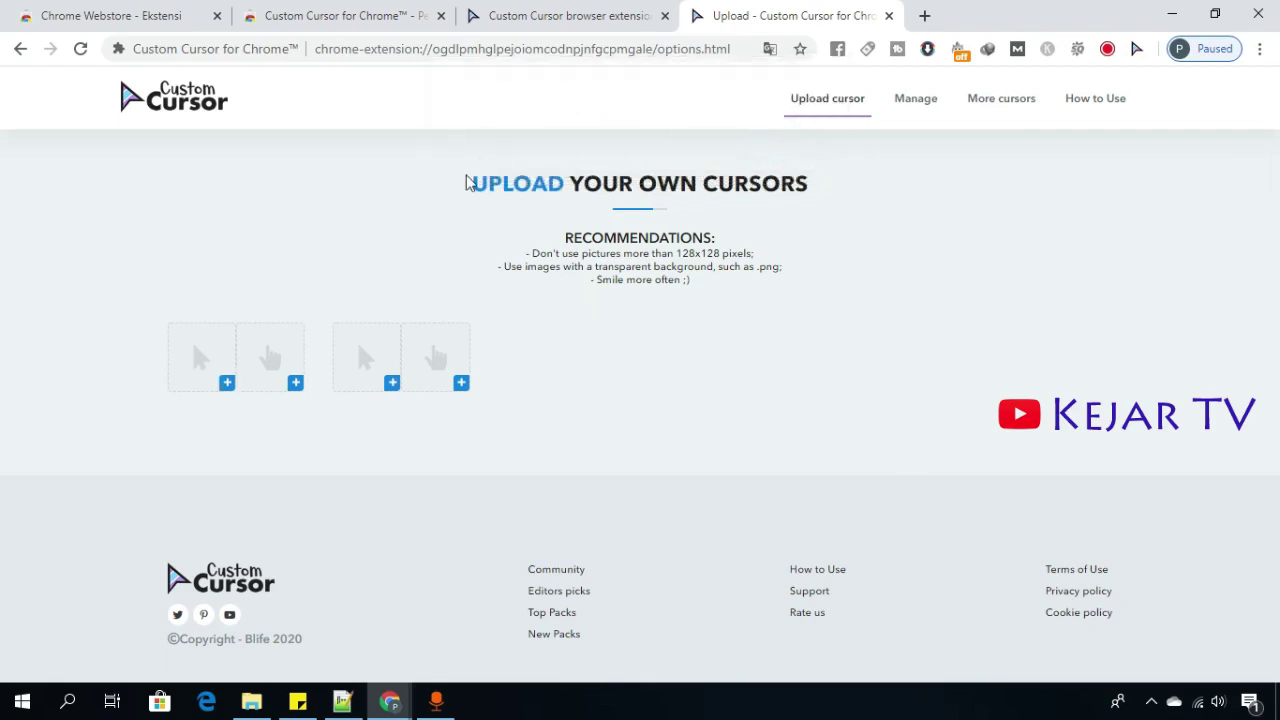
Launch Paint from Windows search
{"action": "key", "text": "super"}
{"action": "type", "text": "paint"}
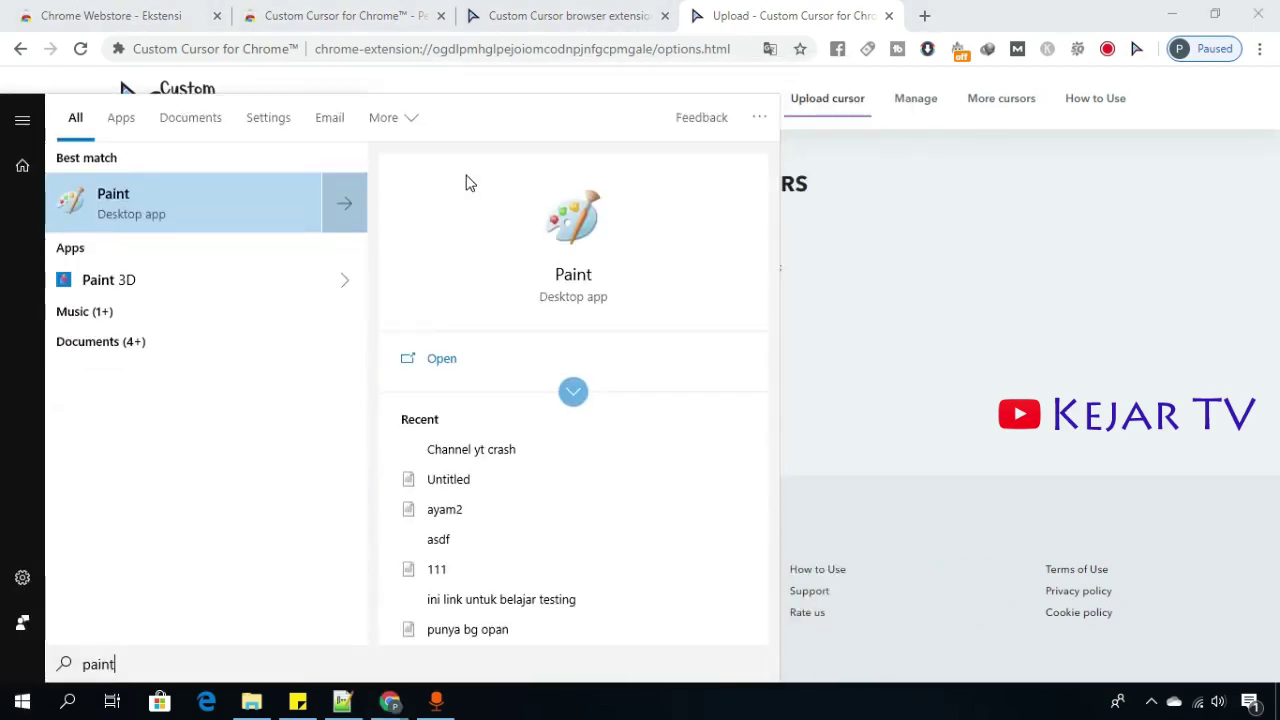
{"action": "key", "text": "Return"}
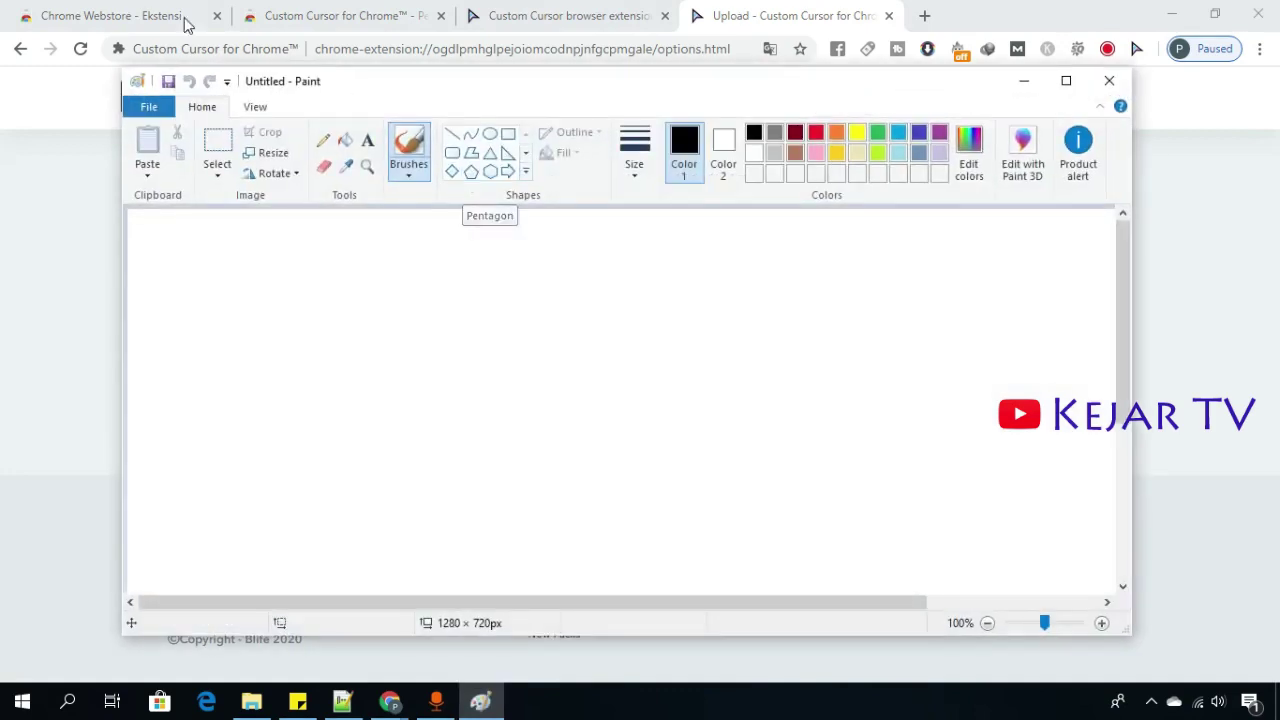
Open the first Minecraft Steve image from Pictures > rahasia
{"action": "left_click", "coordinate": [160, 106]}
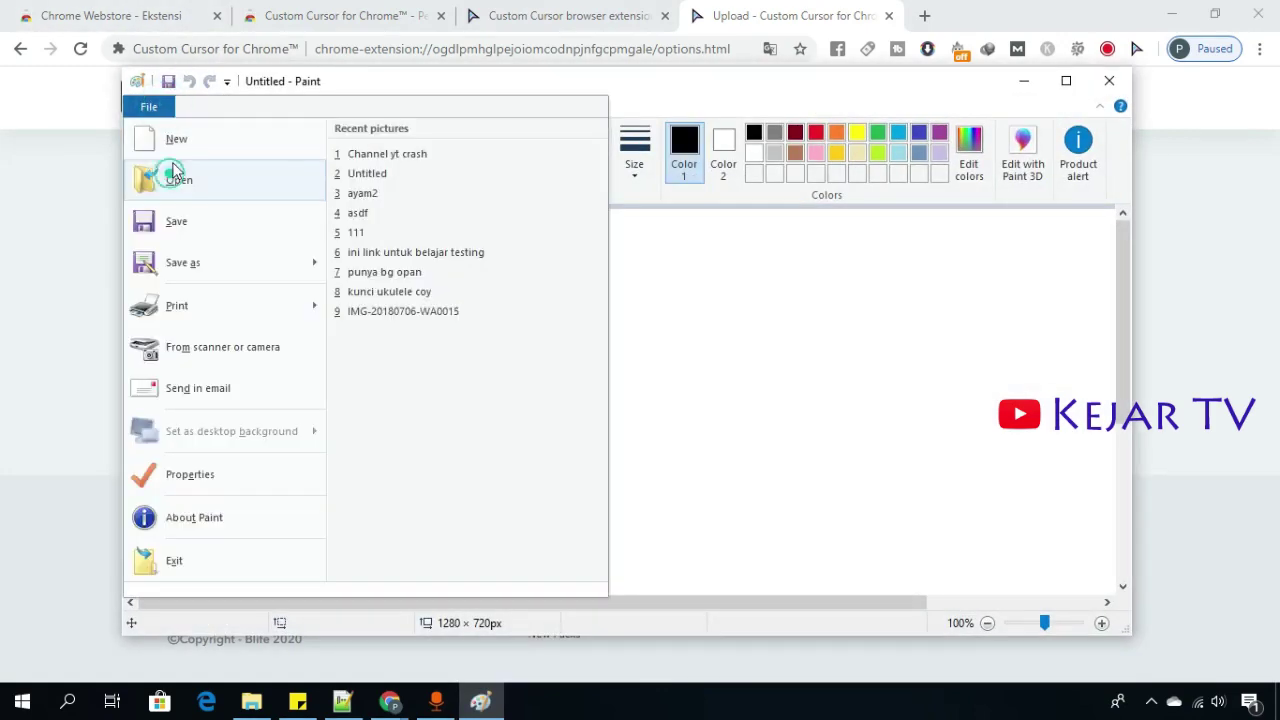
{"action": "left_click", "coordinate": [145, 171]}
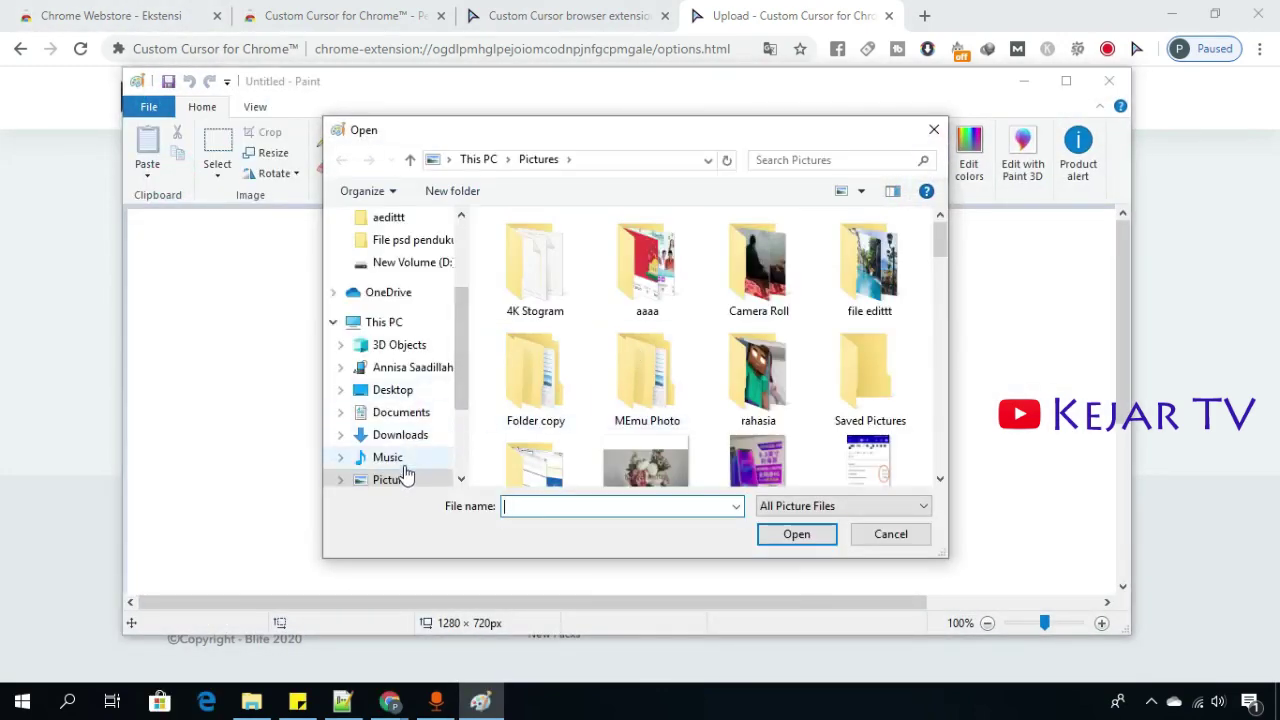
{"action": "scroll", "coordinate": [746, 395], "scroll_direction": "down", "scroll_amount": 5}
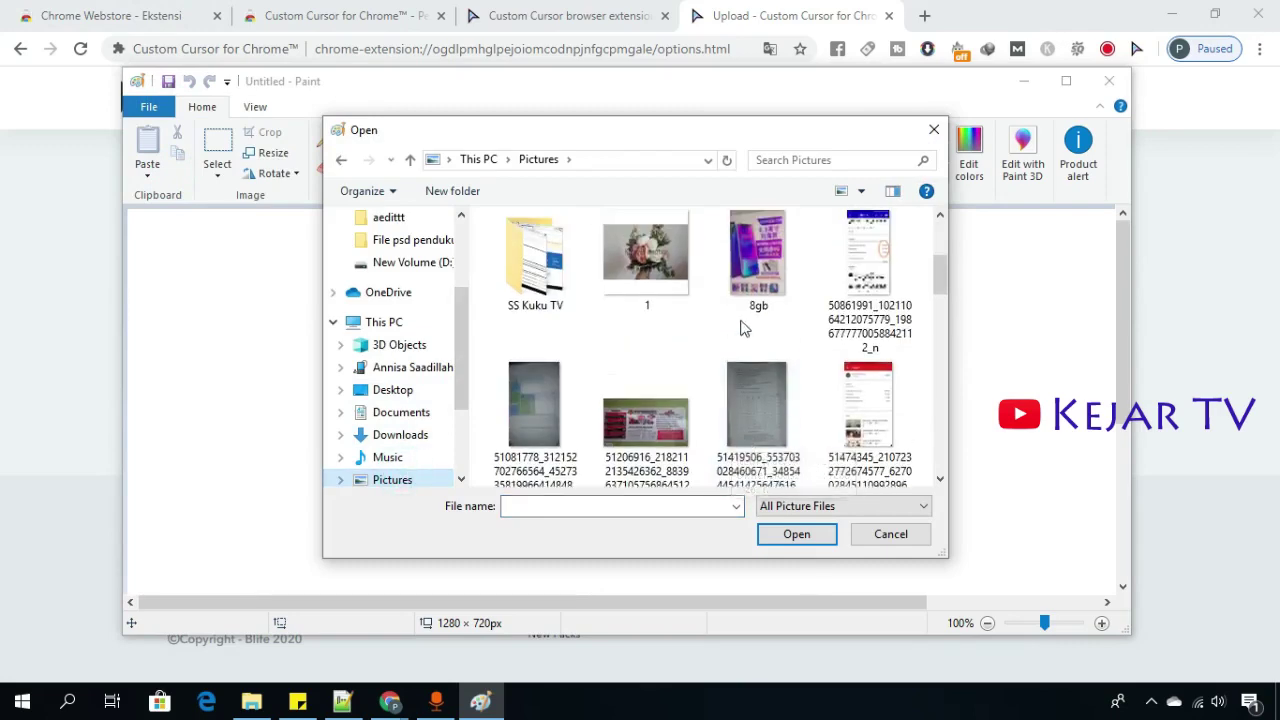
{"action": "scroll", "coordinate": [745, 290], "scroll_direction": "up", "scroll_amount": 5}
{"action": "double_click", "coordinate": [758, 375]}
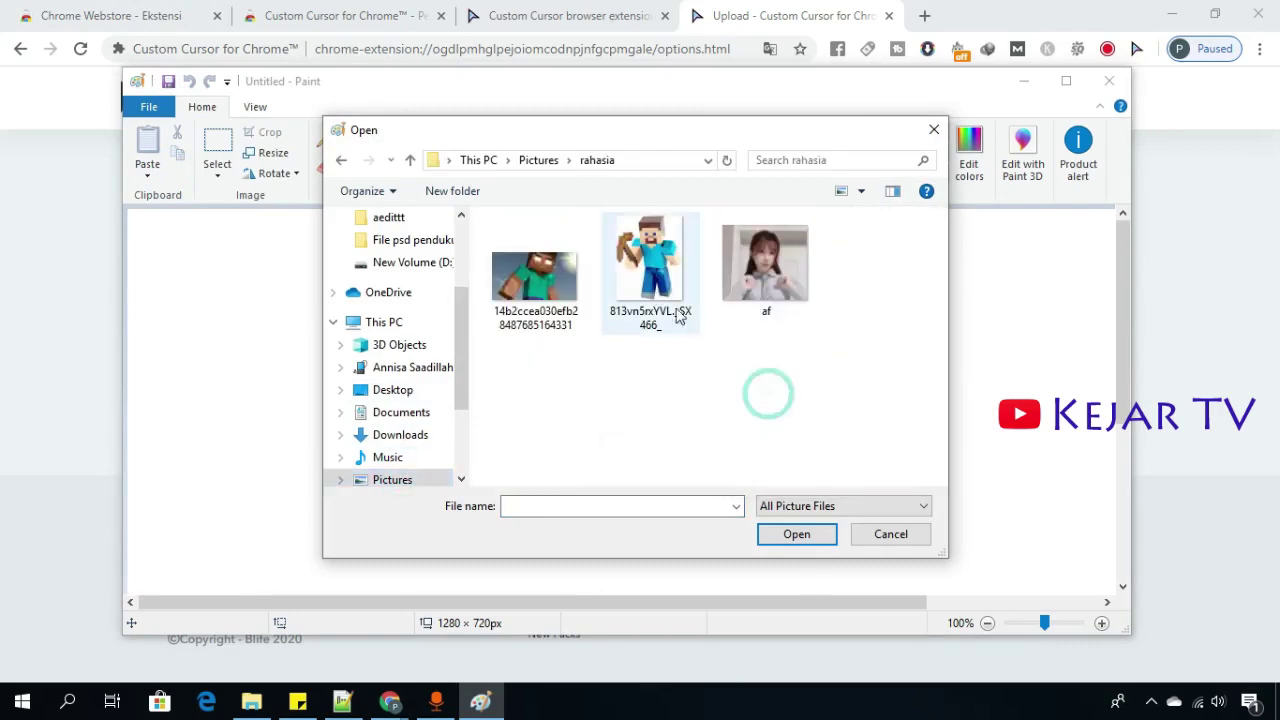
{"action": "double_click", "coordinate": [557, 280]}
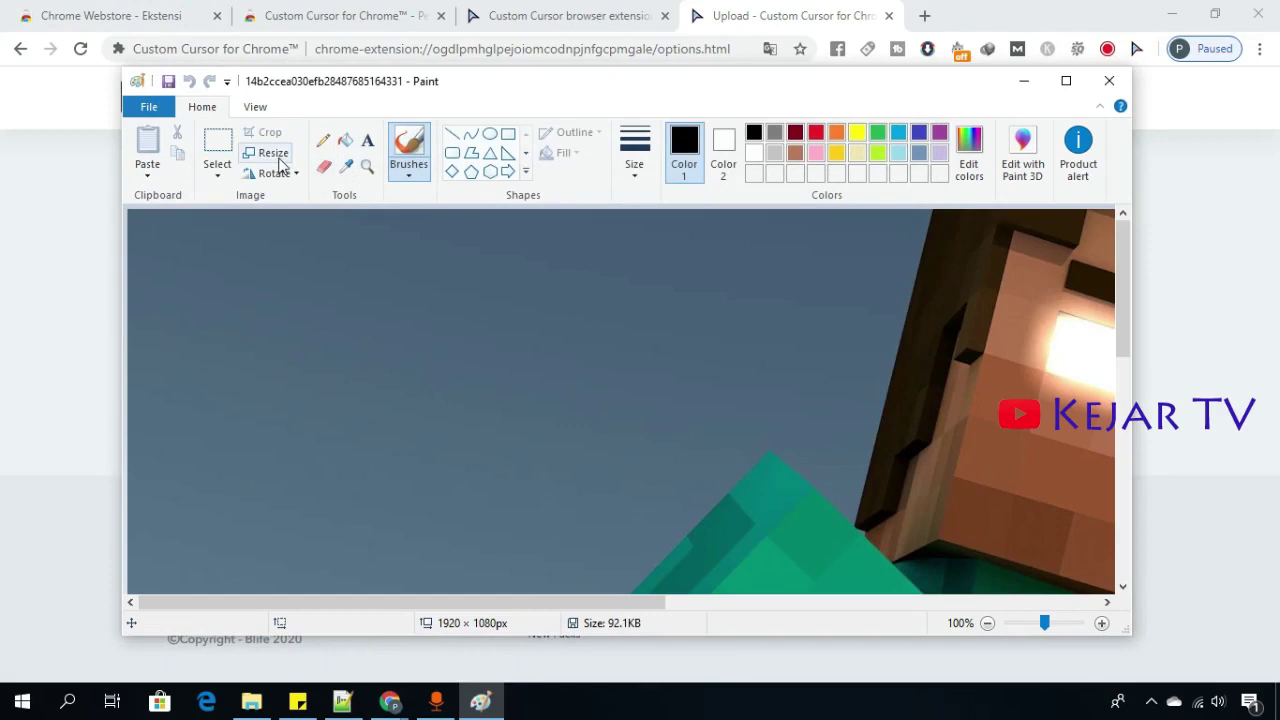
Resize the Steve image to 128 × 128 pixels without keeping aspect ratio, and save it
{"action": "left_click", "coordinate": [276, 160]}
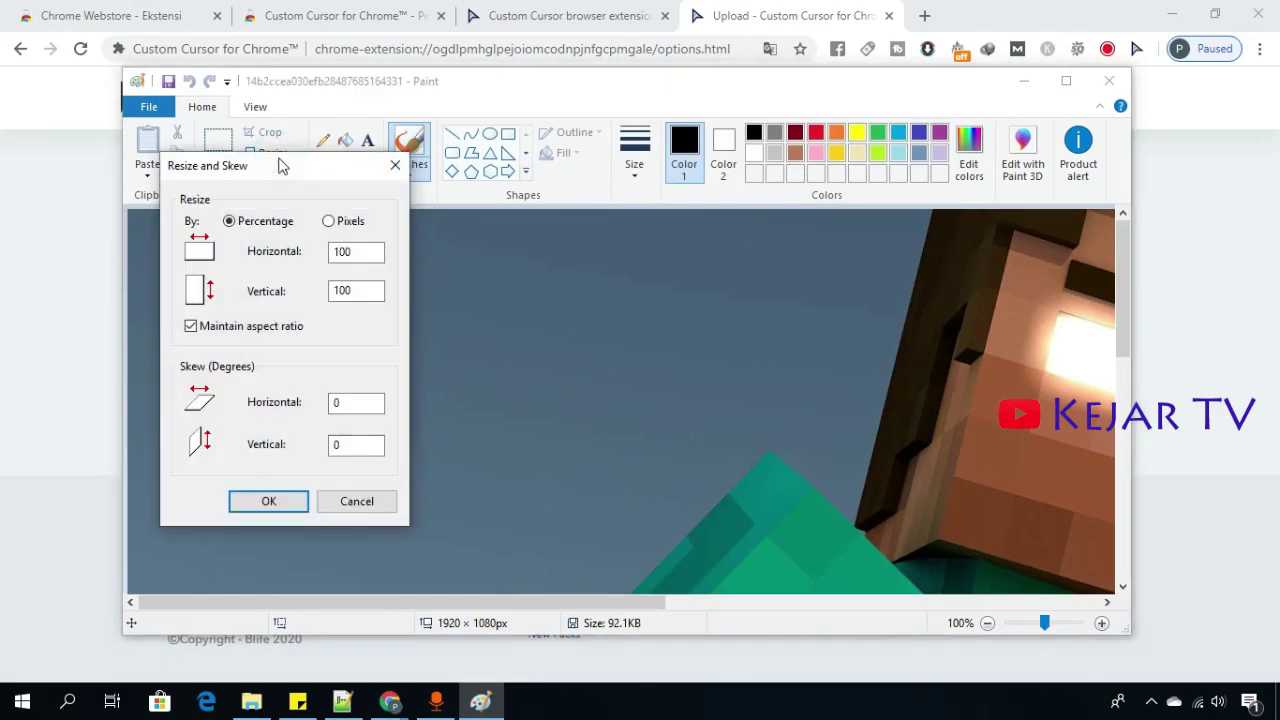
{"action": "left_click", "coordinate": [346, 222]}
{"action": "double_click", "coordinate": [366, 252]}
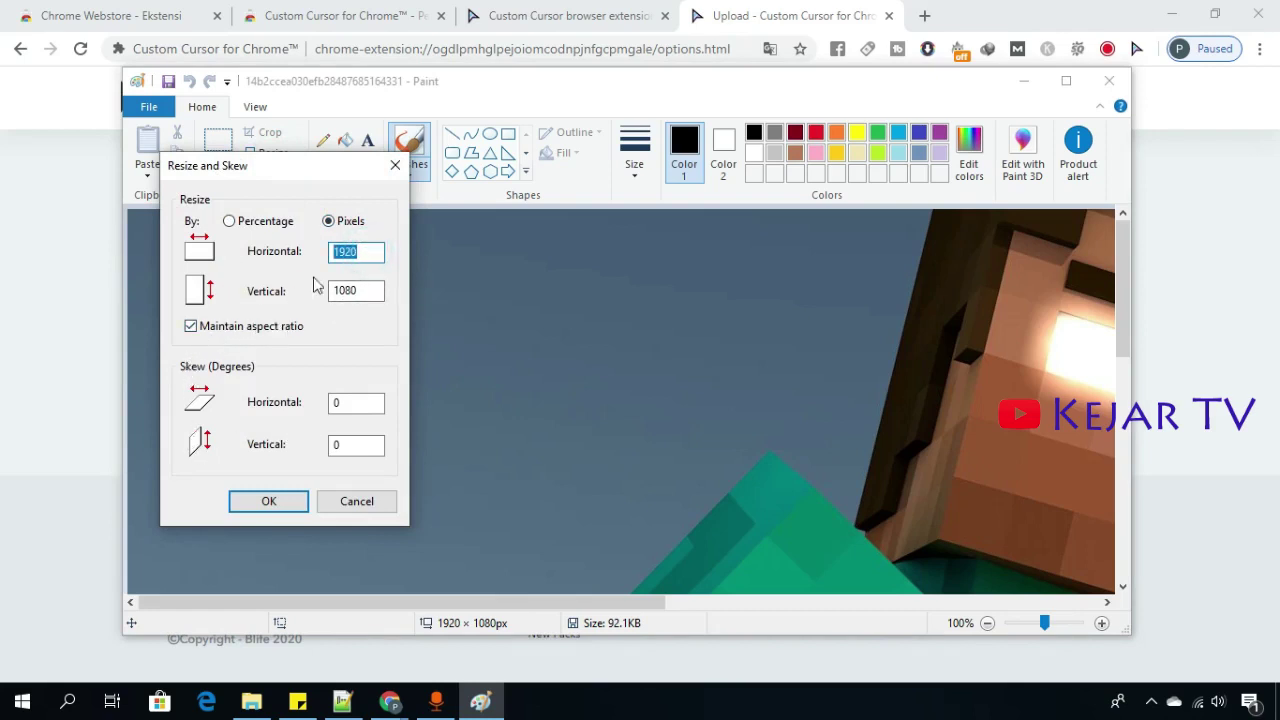
{"action": "type", "text": "12"}
{"action": "left_click_drag", "start_coordinate": [350, 291], "coordinate": [331, 290]}
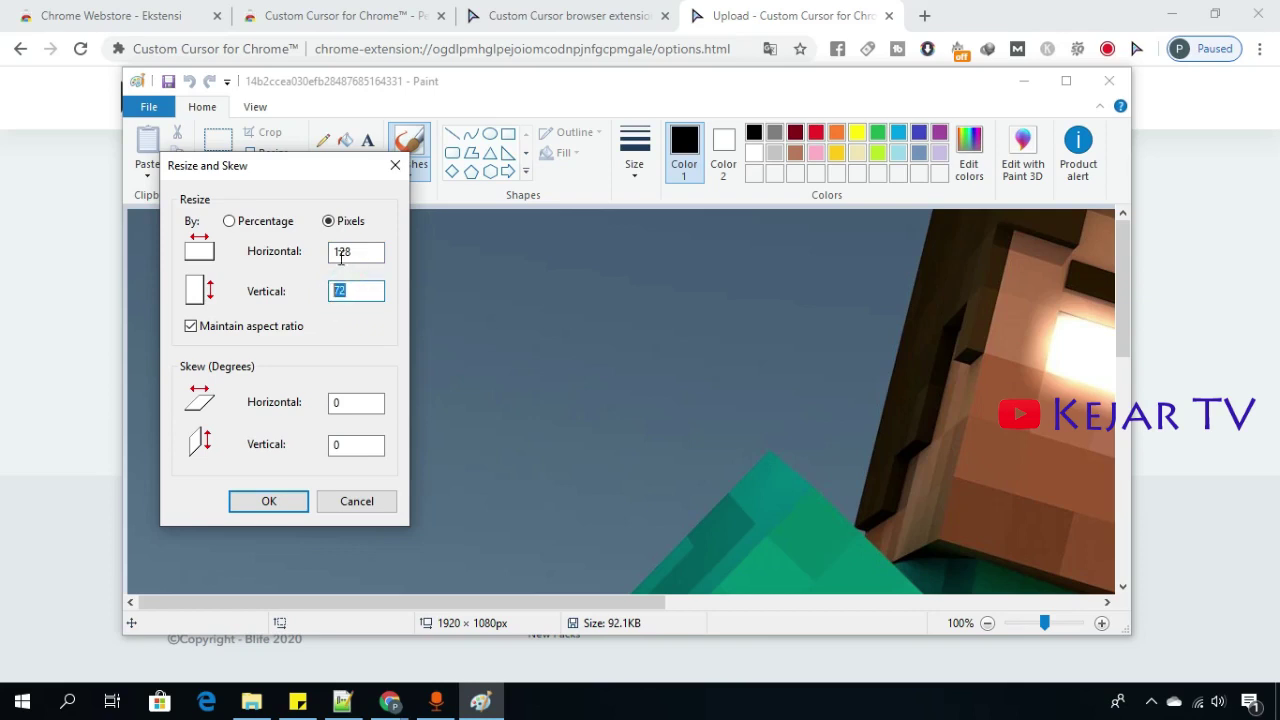
{"action": "left_click", "coordinate": [194, 327]}
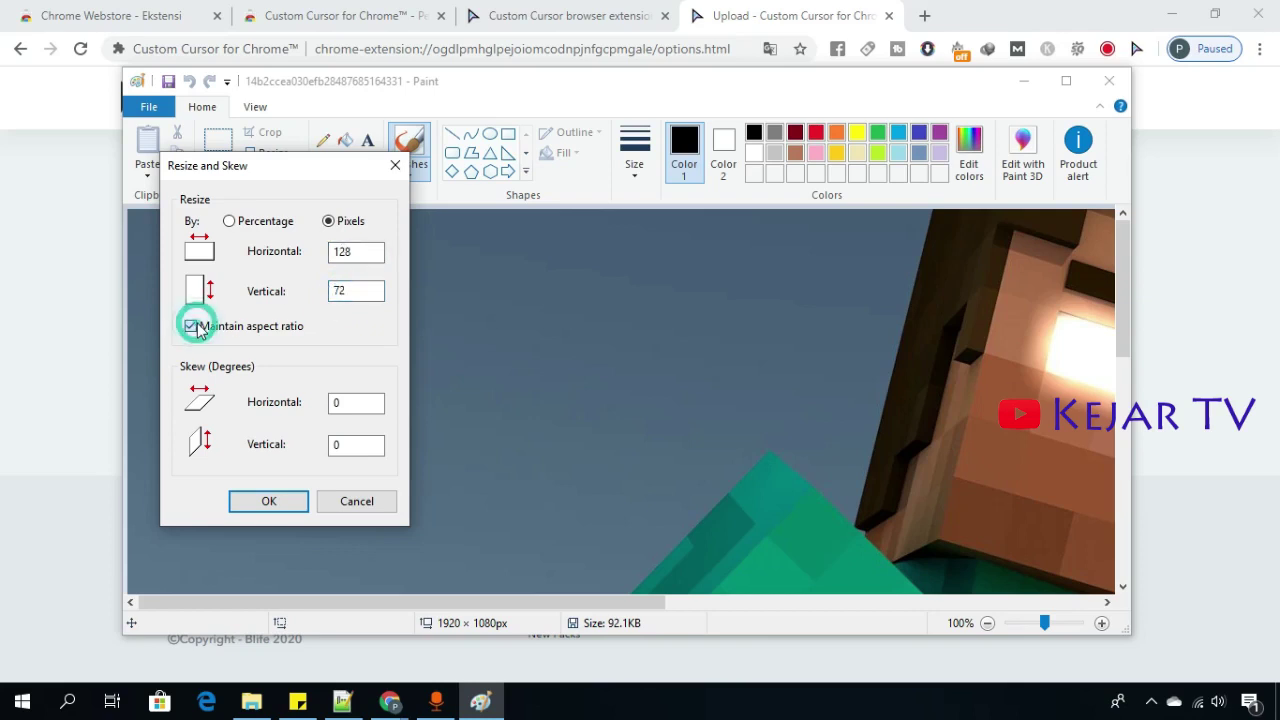
{"action": "left_click_drag", "start_coordinate": [371, 290], "coordinate": [166, 291]}
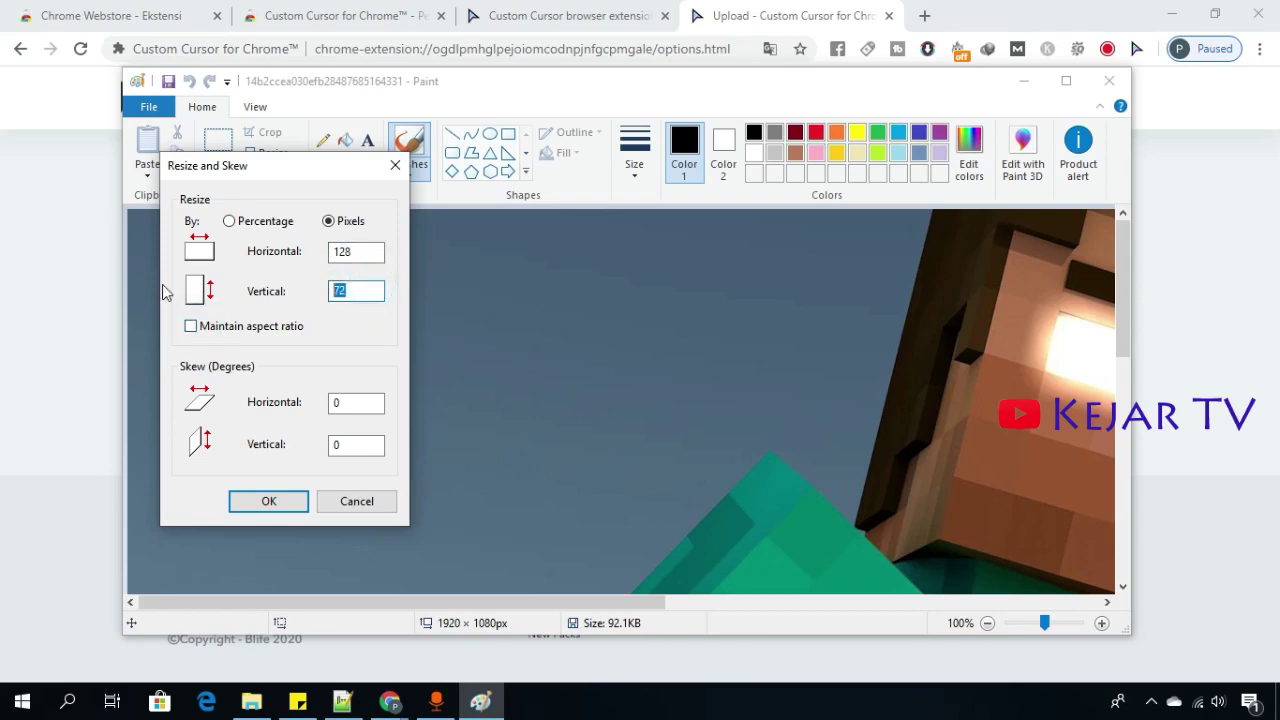
{"action": "type", "text": "128"}
{"action": "left_click", "coordinate": [268, 501]}
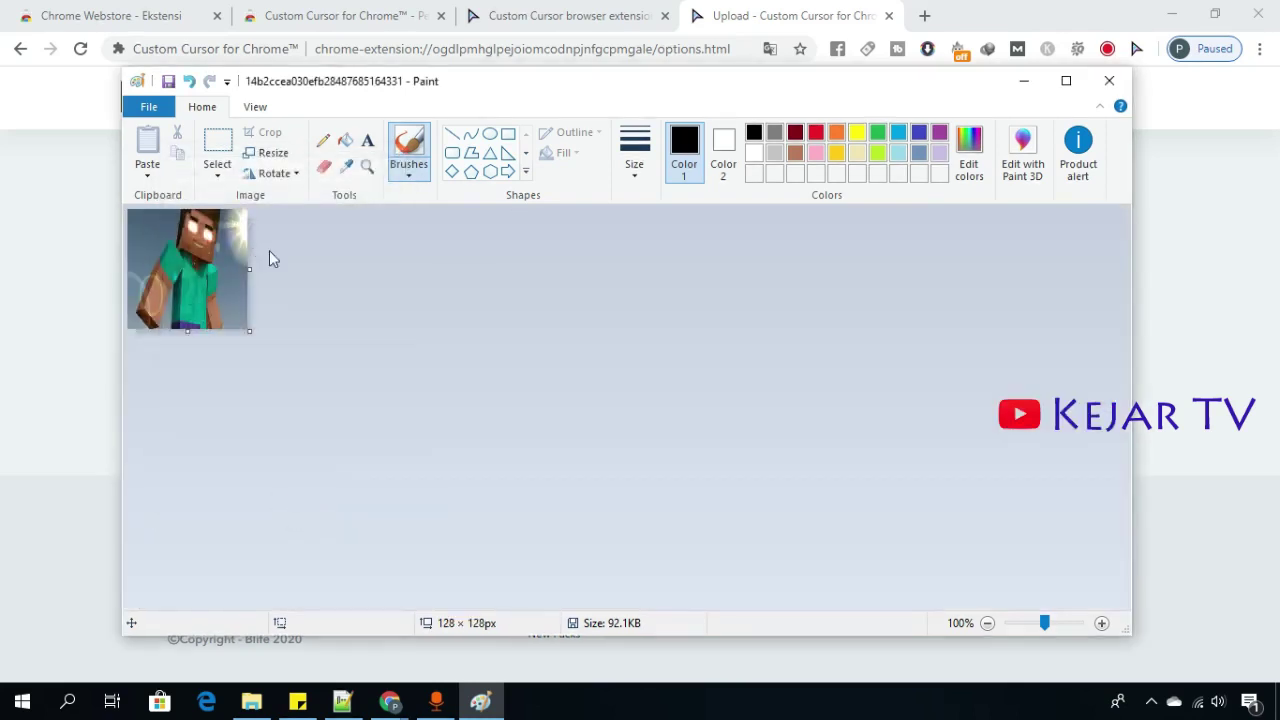
{"action": "key", "text": "ctrl+s"}
Back in Chrome, upload the 128 × 128 Steve image from Pictures > rahasia into the first cursor slot
{"action": "left_click", "coordinate": [1109, 80]}
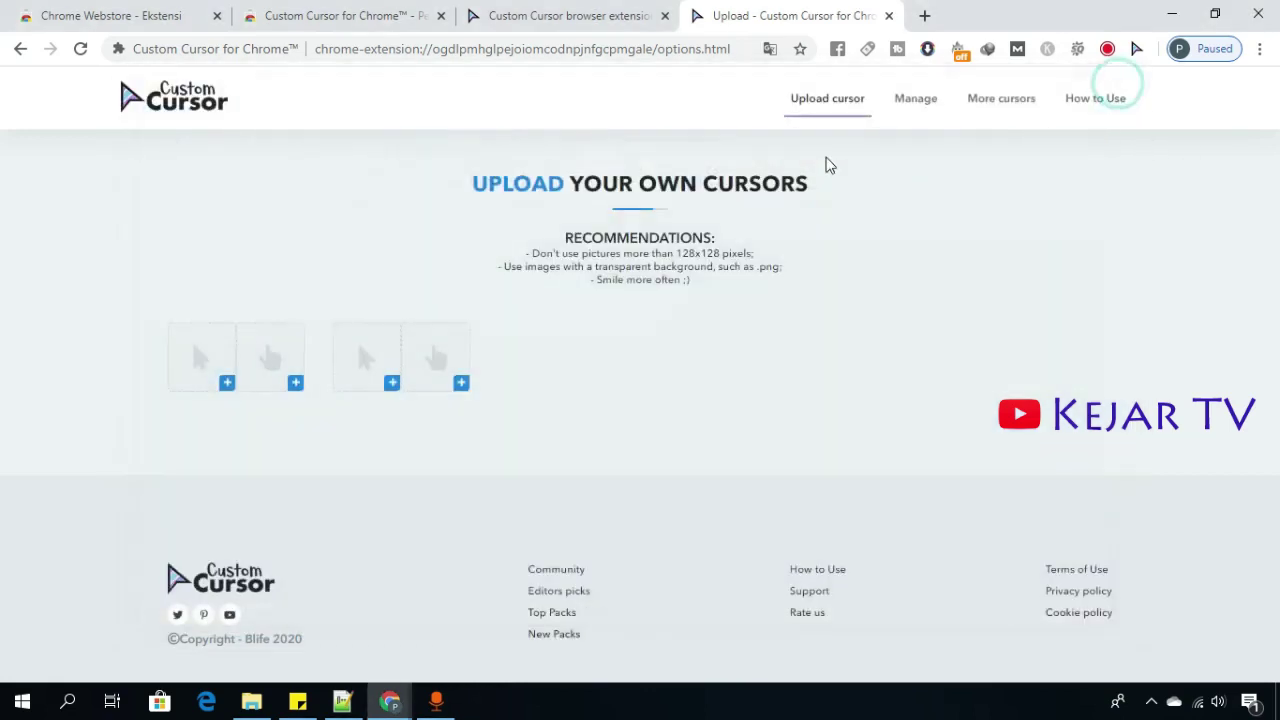
{"action": "left_click", "coordinate": [227, 383]}
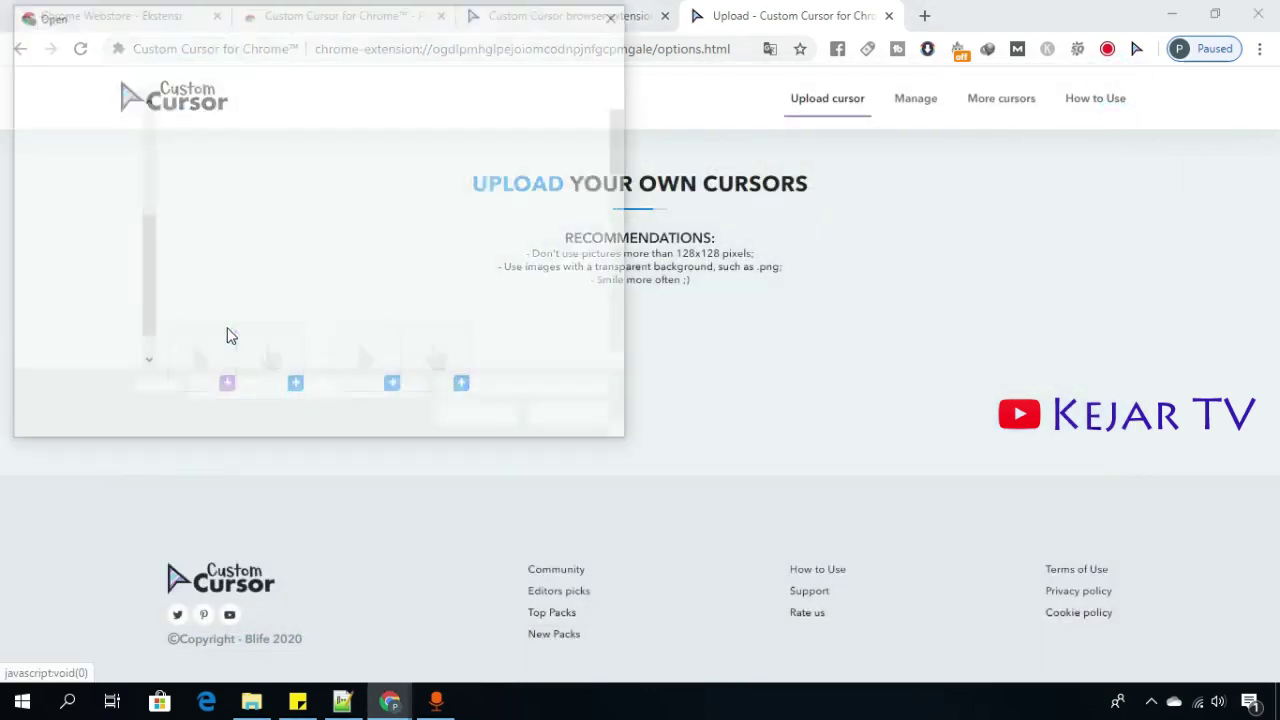
{"action": "left_click", "coordinate": [78, 267]}
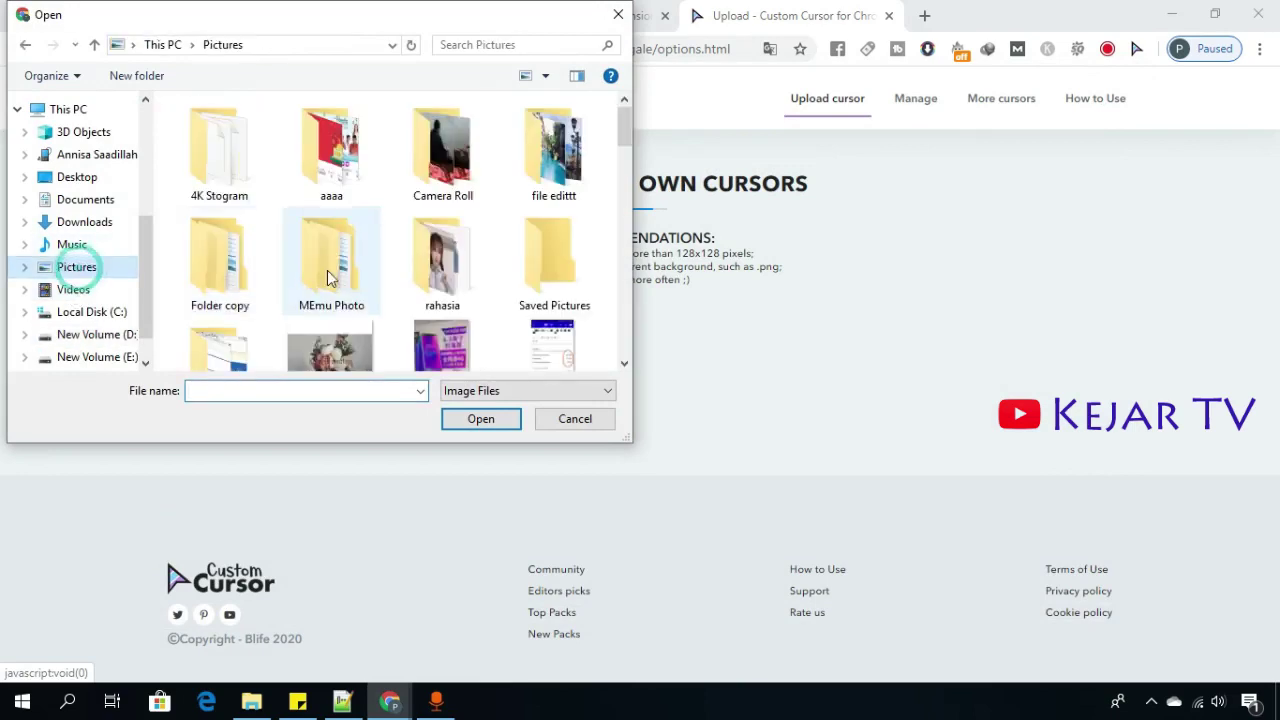
{"action": "scroll", "coordinate": [455, 288], "scroll_direction": "down", "scroll_amount": 1}
{"action": "scroll", "coordinate": [455, 288], "scroll_direction": "down", "scroll_amount": 2}
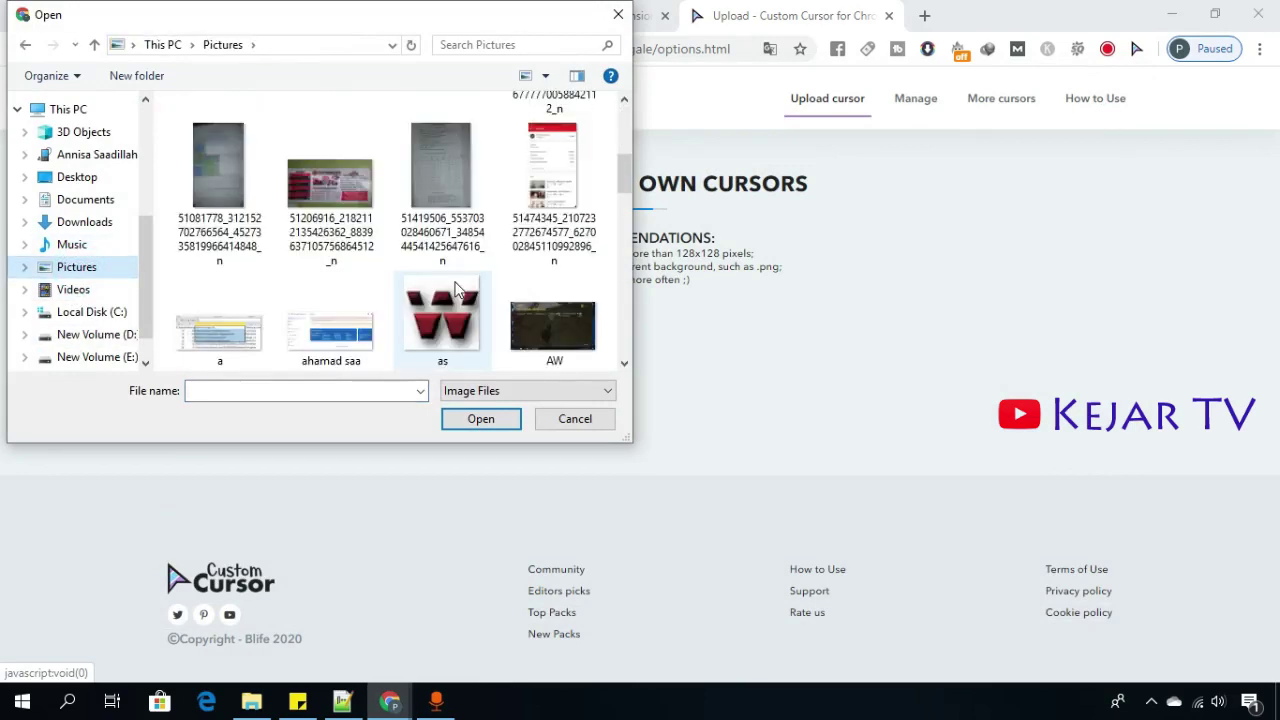
{"action": "scroll", "coordinate": [455, 288], "scroll_direction": "up", "scroll_amount": 2}
{"action": "double_click", "coordinate": [443, 165]}
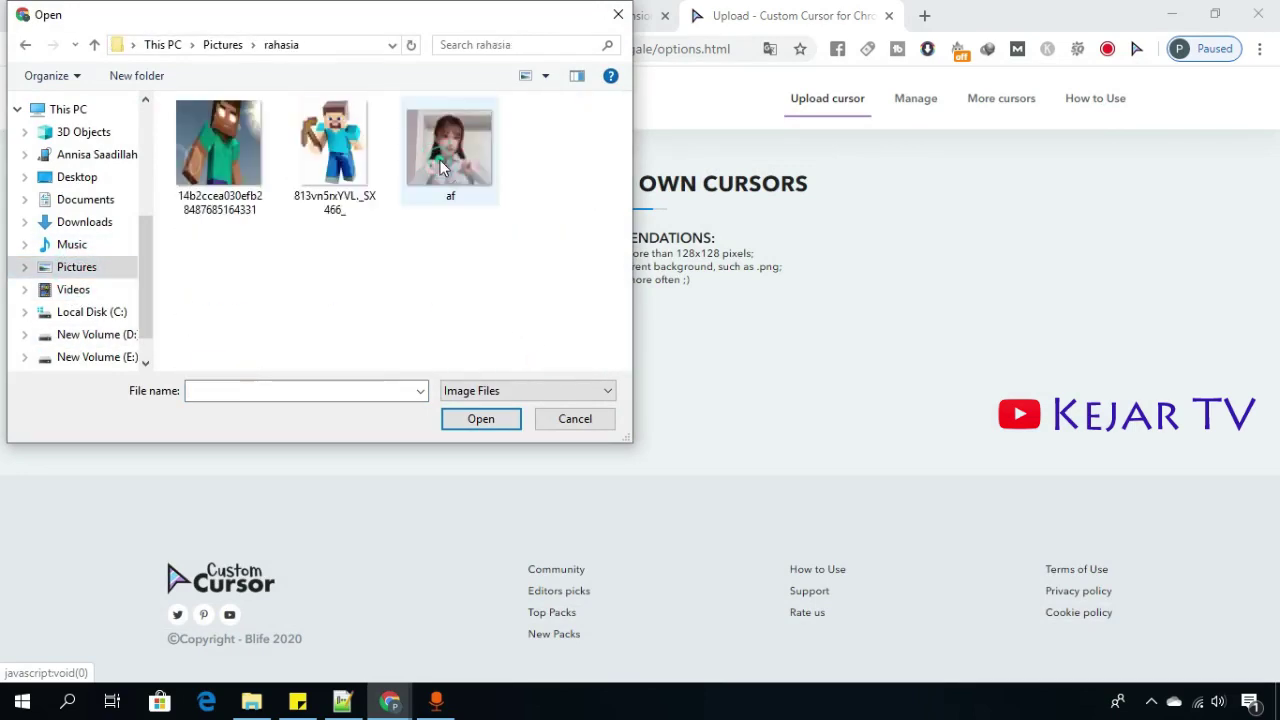
{"action": "double_click", "coordinate": [240, 172]}
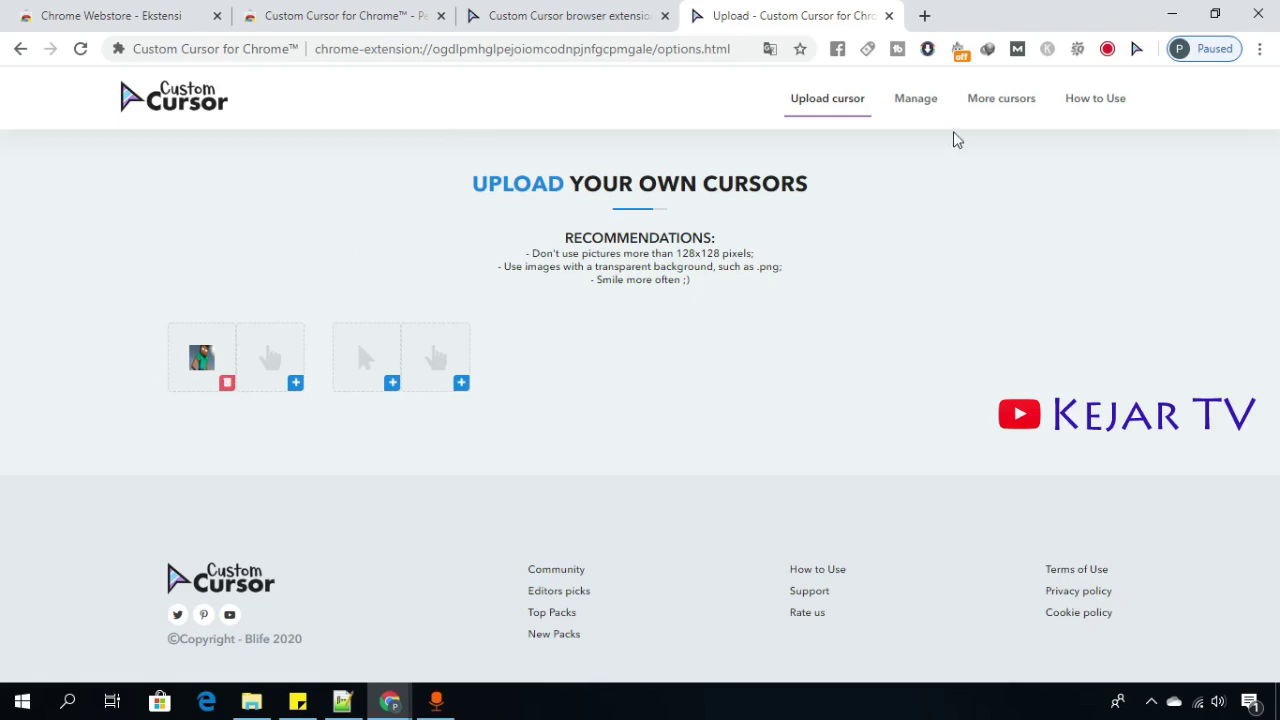
Select the Steve cursor under My Collection in the Custom Cursor extension
{"action": "left_click", "coordinate": [1138, 49]}
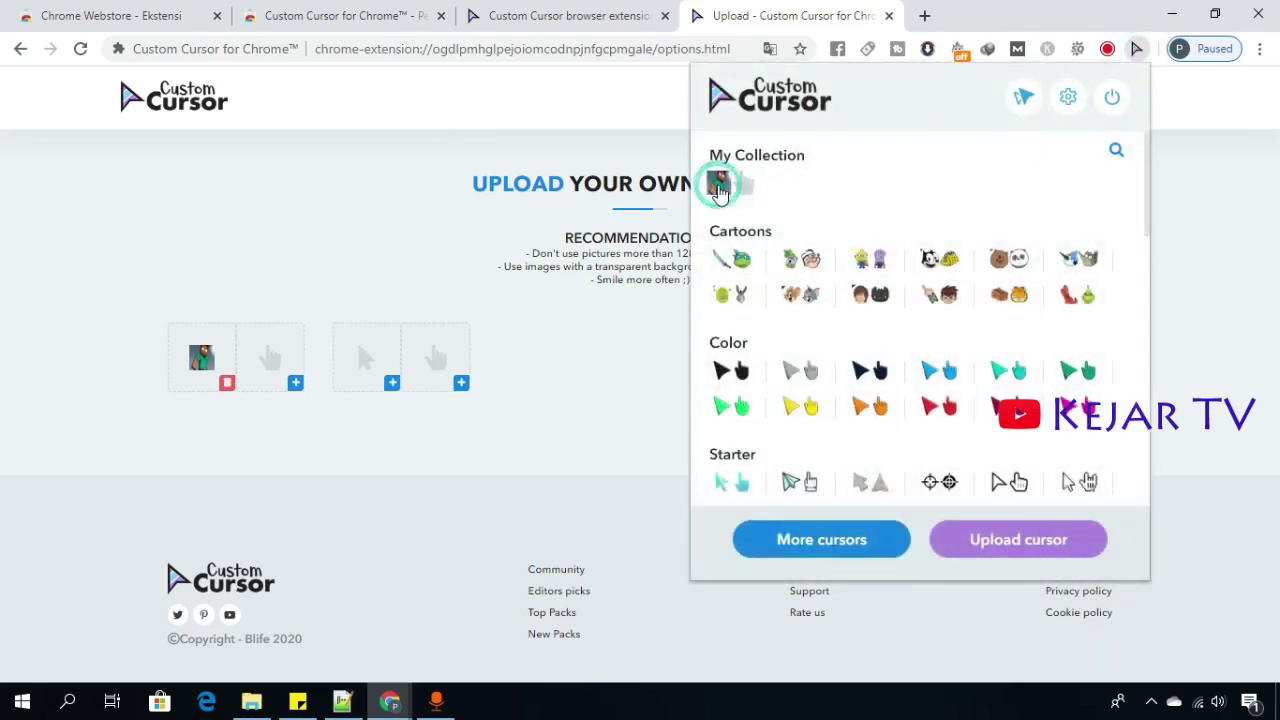
{"action": "left_click", "coordinate": [720, 188]}
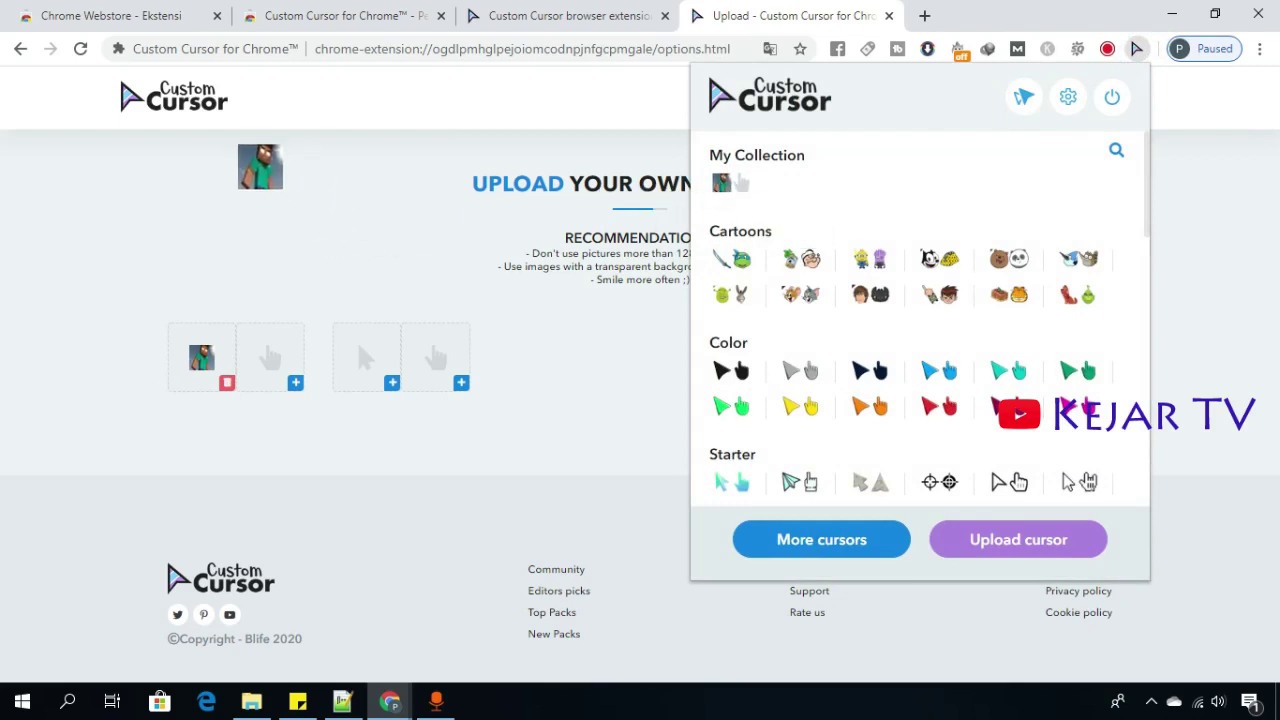